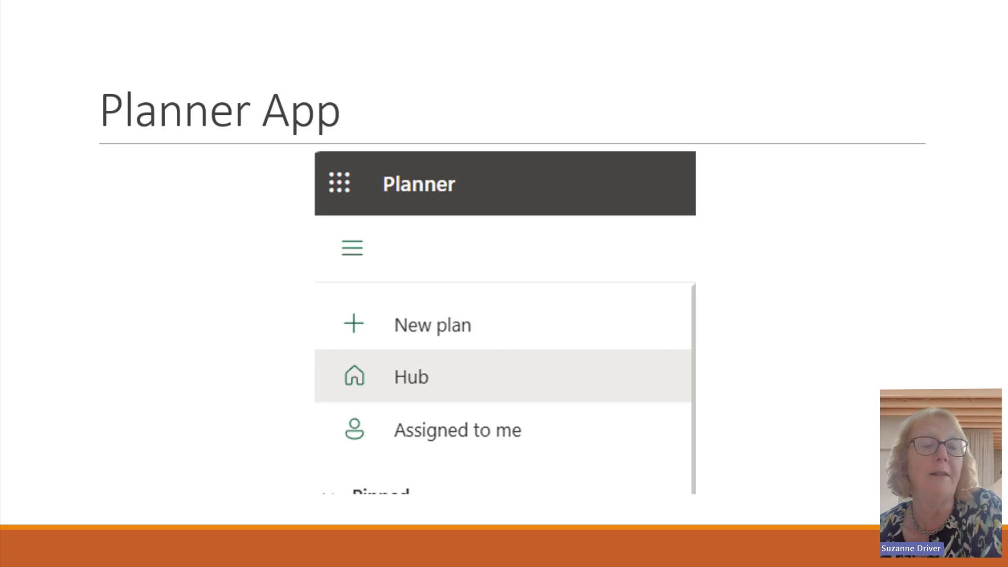
key("Right")
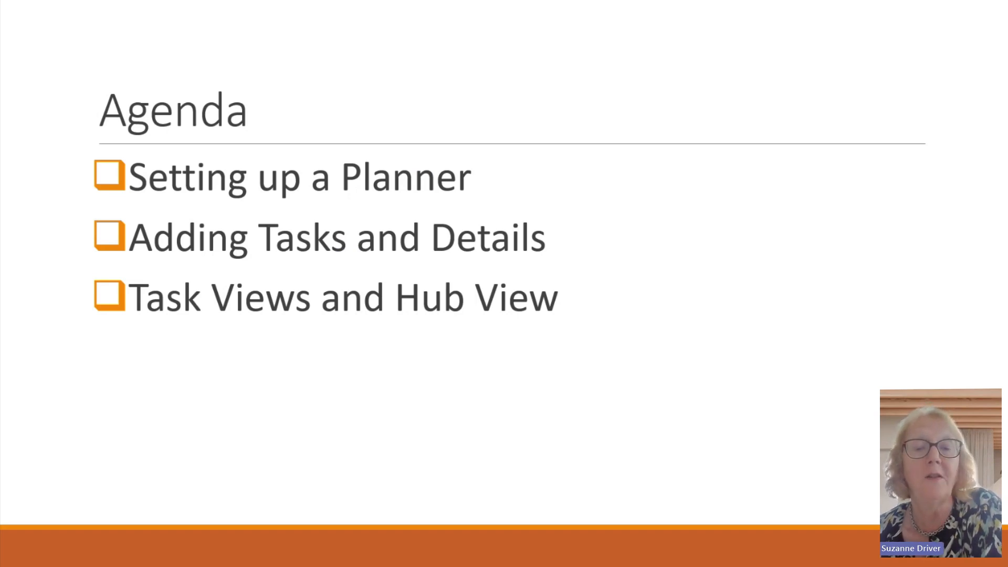
key("Right")
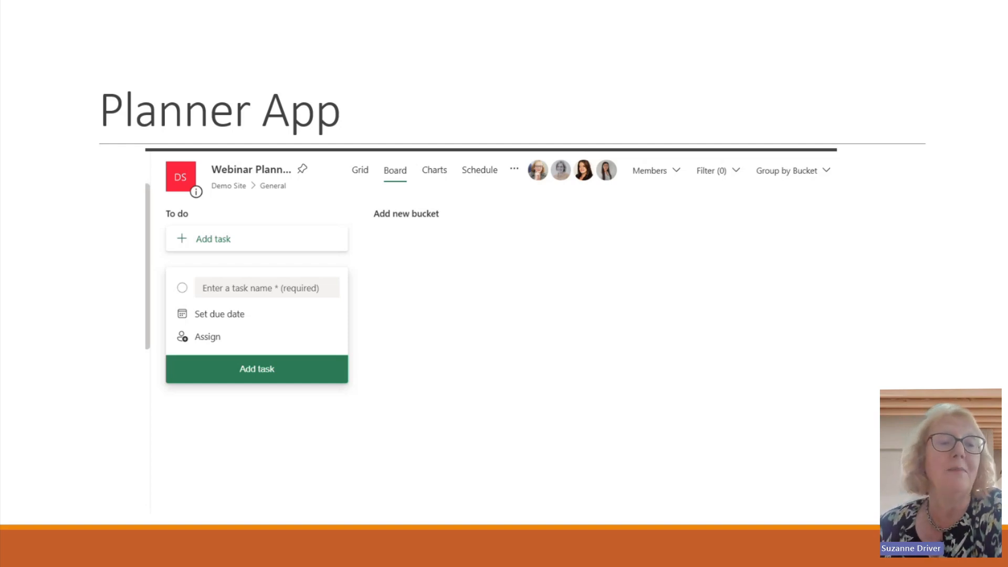
key("Right")
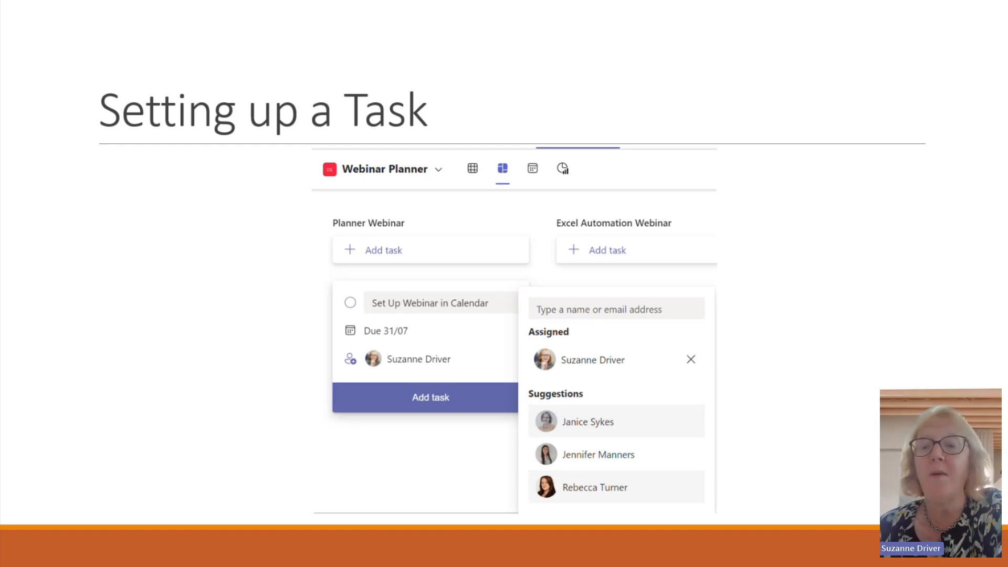
key("Right")
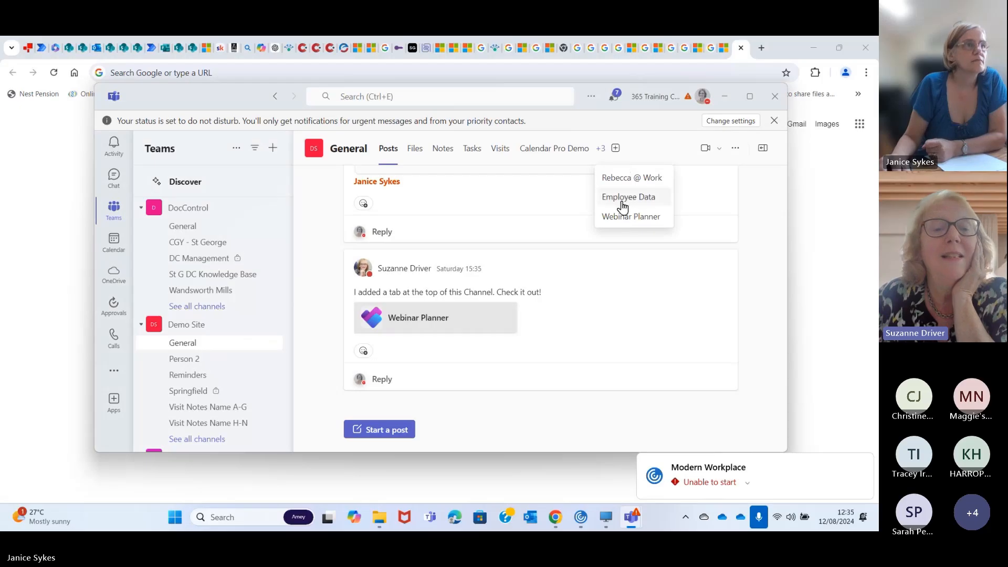
Open the Webinar Planner plan from the General channel in a maximized window and look over its tab options.
left_click(646, 227)
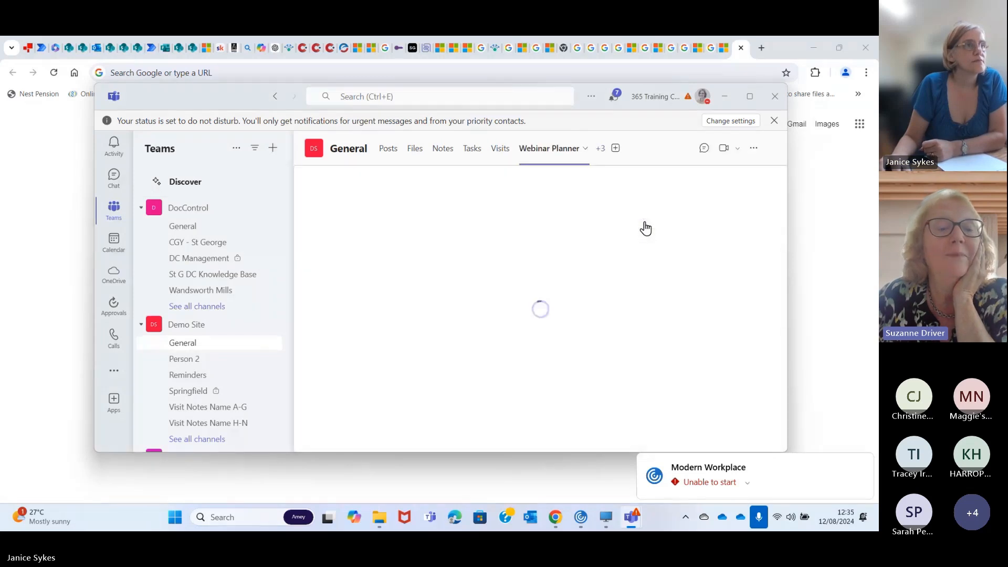
left_click(750, 97)
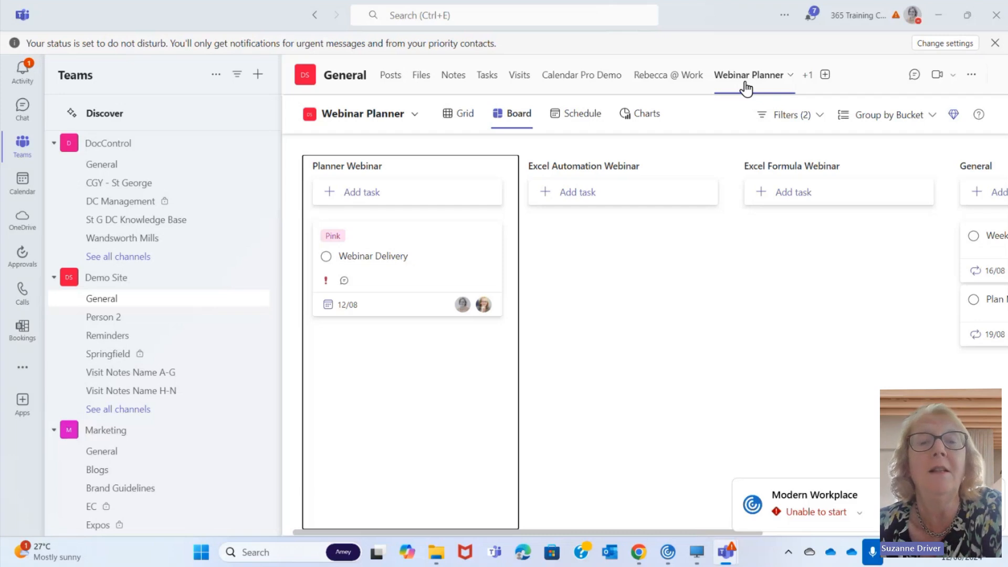
left_click(790, 76)
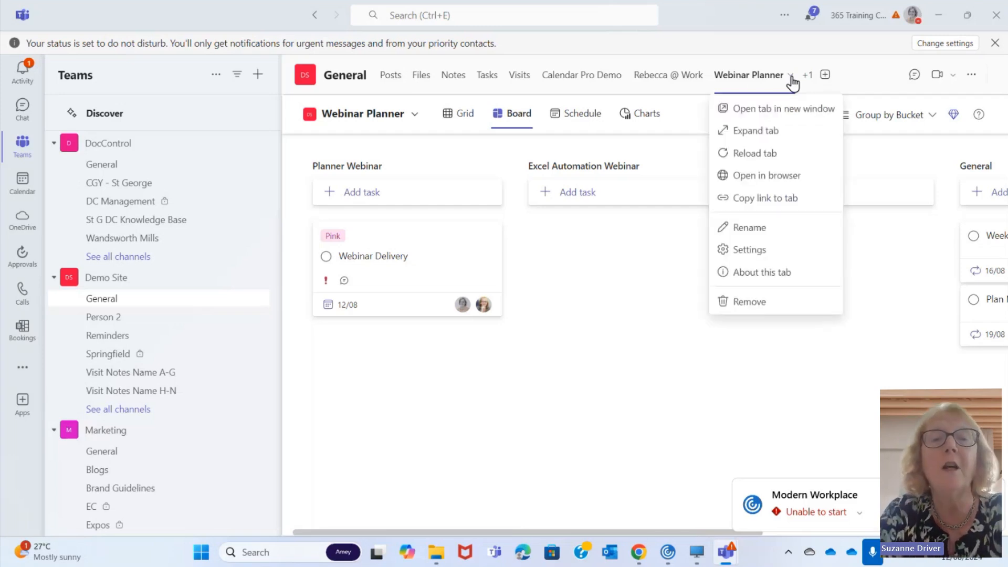
left_click(791, 79)
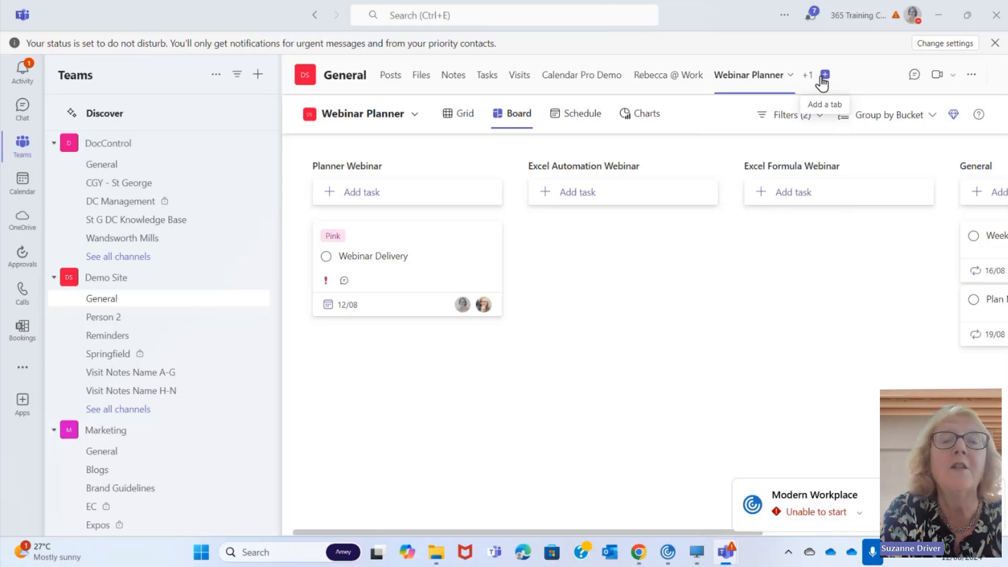
Show the plan in Grid view and add a new task titled "Webinar Feedback".
left_click(455, 117)
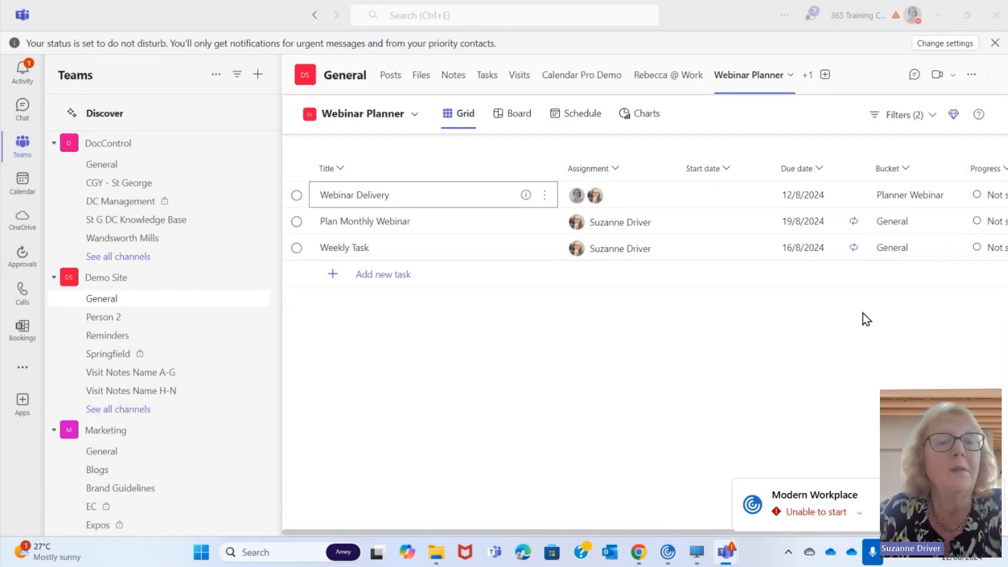
mouse_move(685, 534)
left_mouse_down()
mouse_move(815, 532)
mouse_move(670, 533)
left_mouse_up()
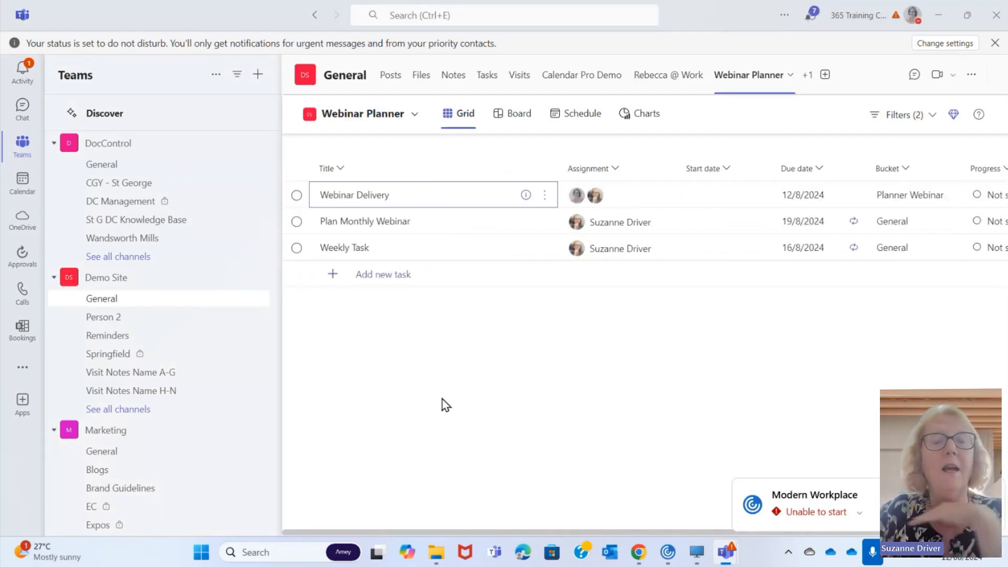
left_click(395, 275)
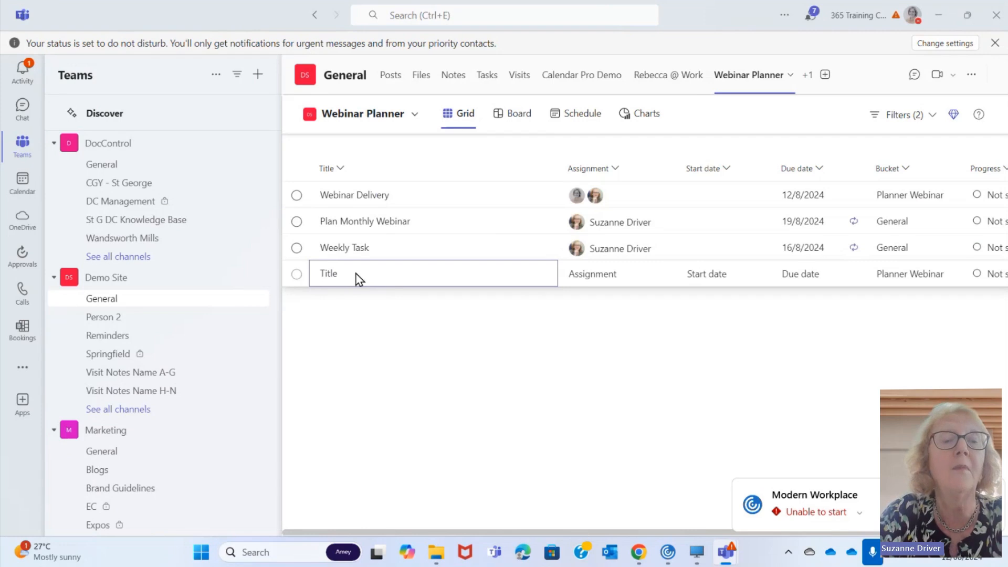
type("Web")
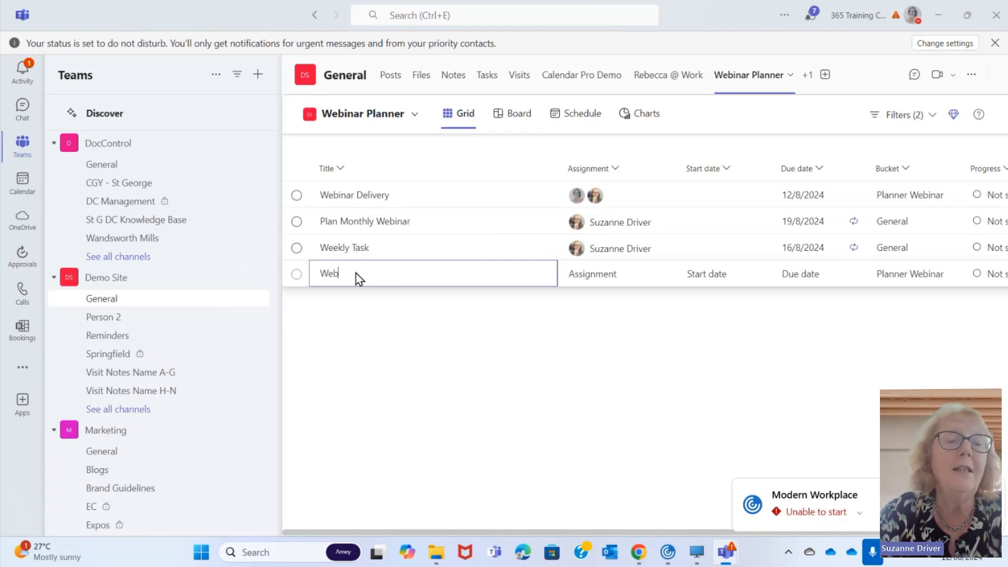
type("inar Feedback")
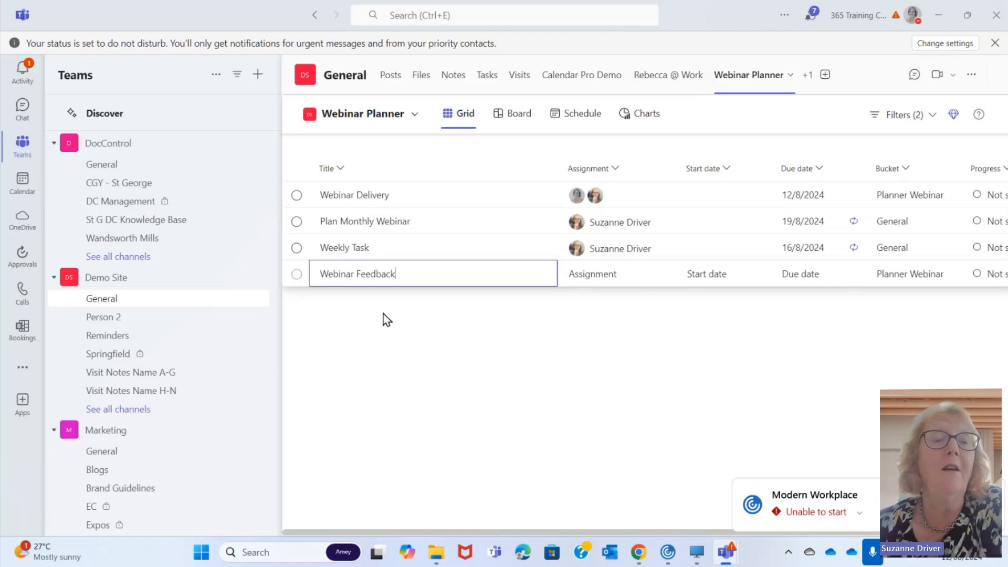
Assign the new Webinar Feedback task to one of the suggested team members and save the row.
left_click(624, 278)
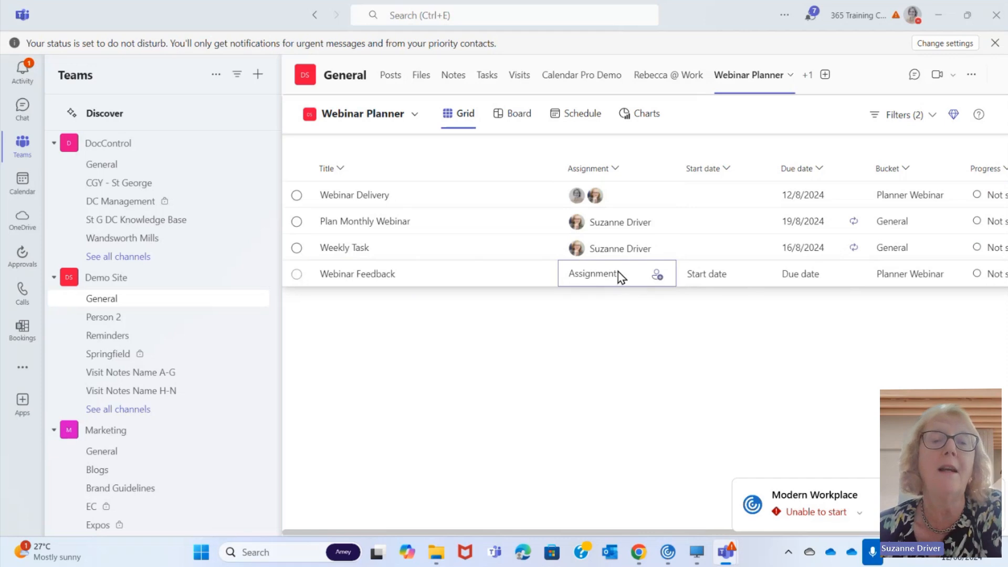
left_click(615, 273)
left_click(622, 356)
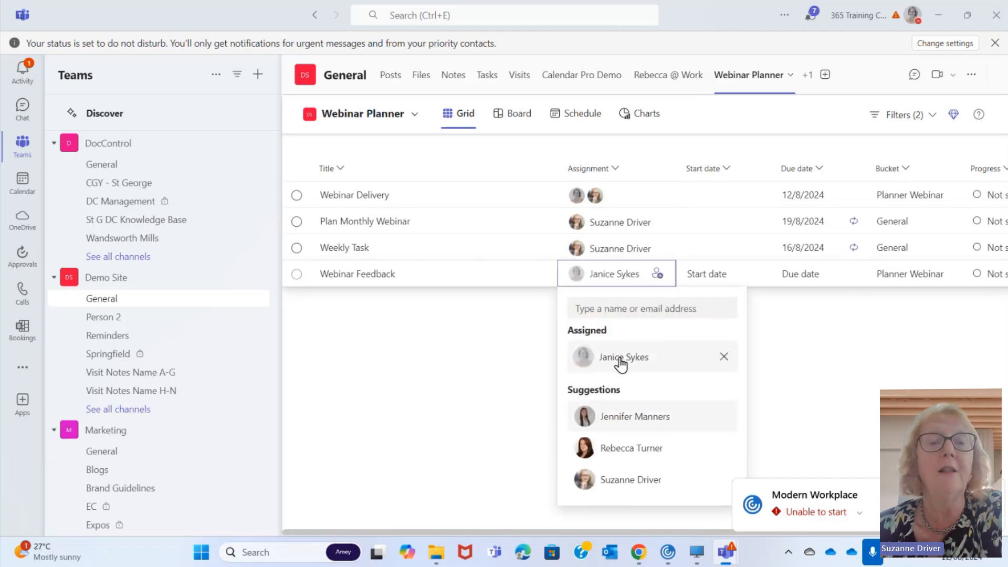
left_click(767, 350)
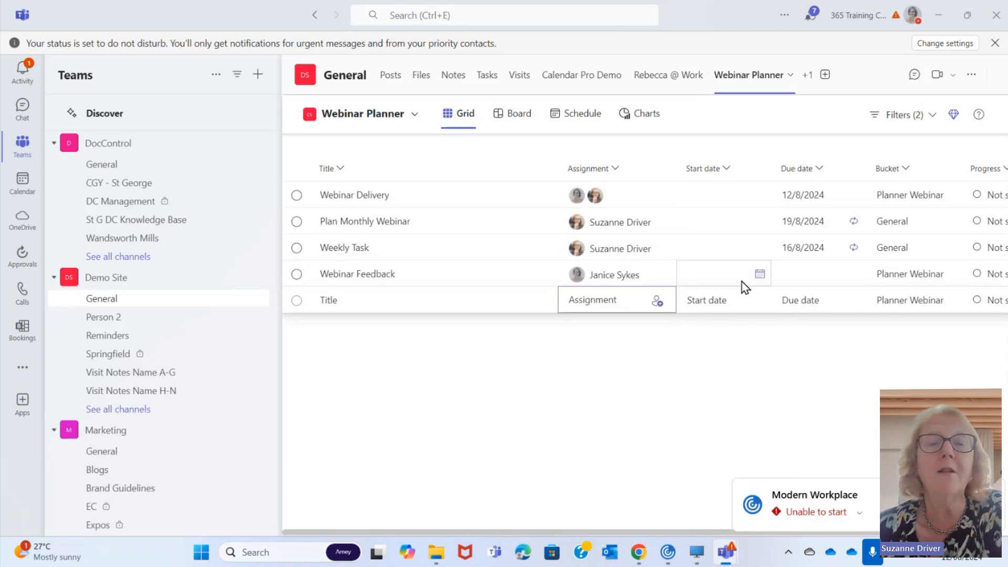
Set the Webinar Feedback task's start date to 13/8/2024 and its due date to 16/8/2024.
left_click(726, 278)
left_click(717, 270)
left_click(760, 273)
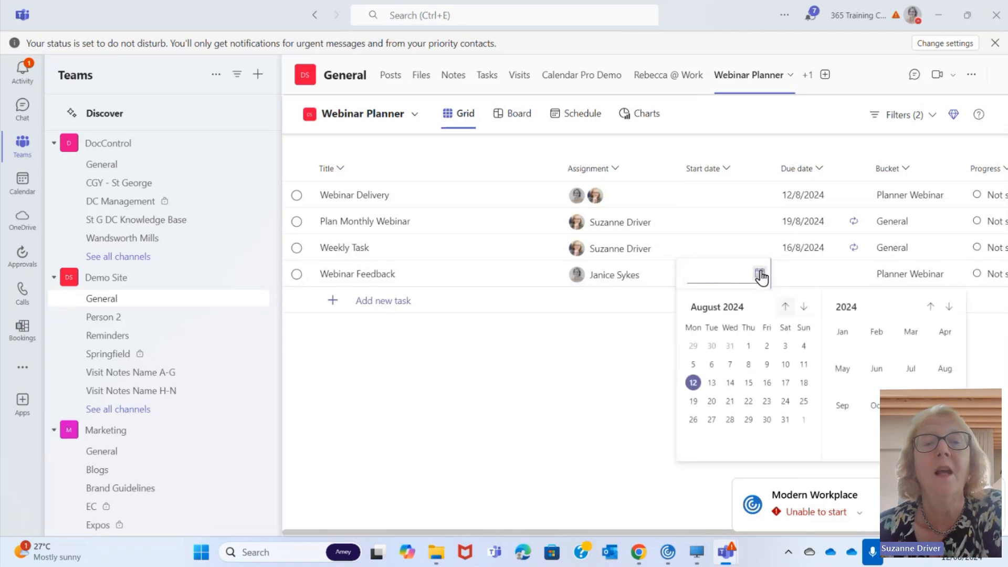
left_click(713, 381)
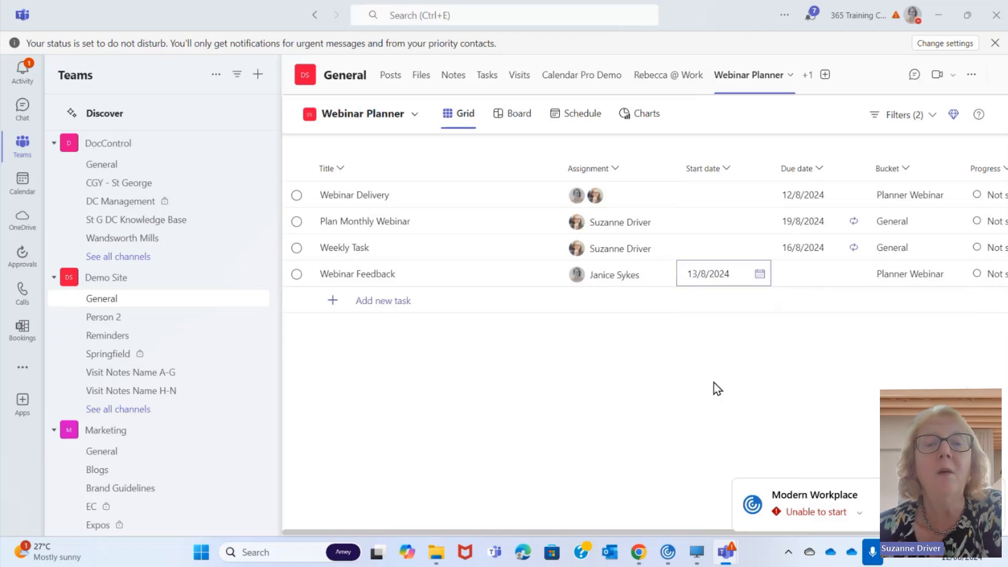
left_click(855, 277)
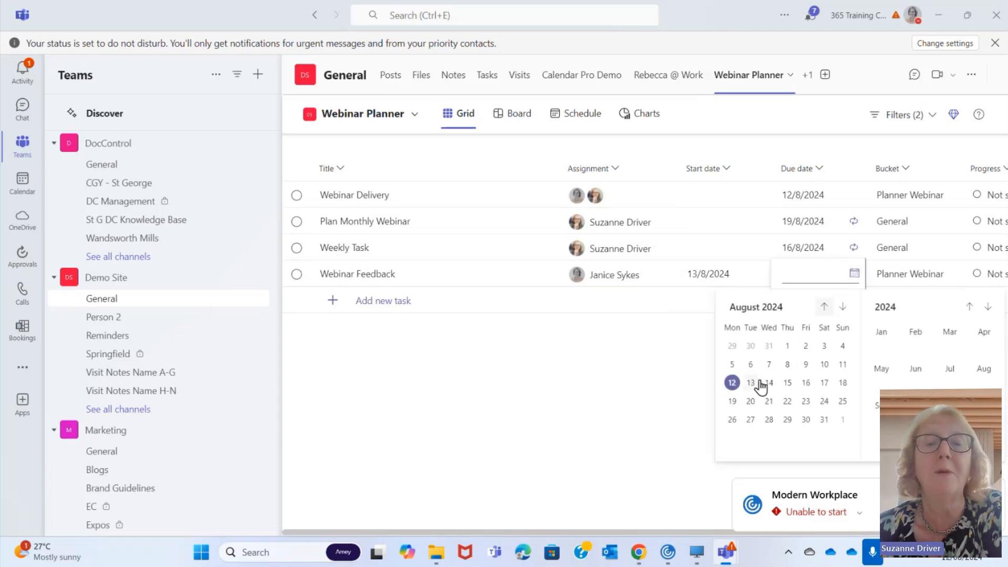
left_click(806, 383)
scroll(819, 386, "right", 3)
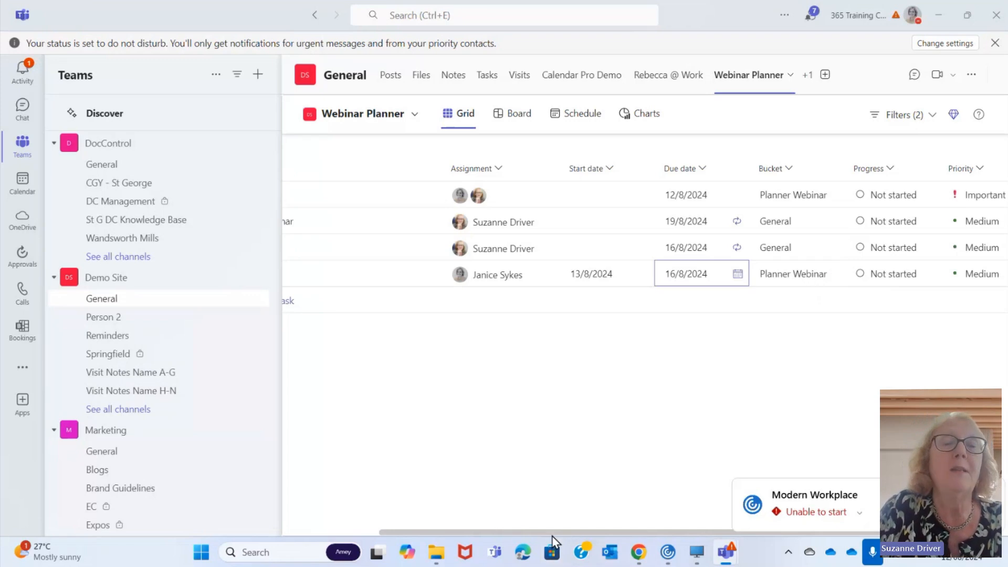
Open the Webinar Feedback task's details from the Board view and add the Pink label.
left_click(516, 116)
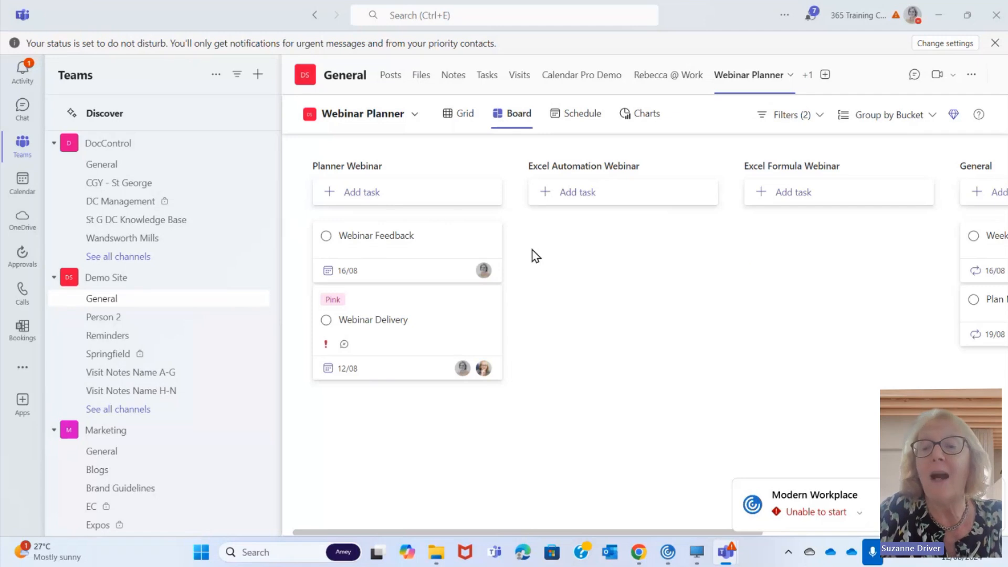
left_click(381, 241)
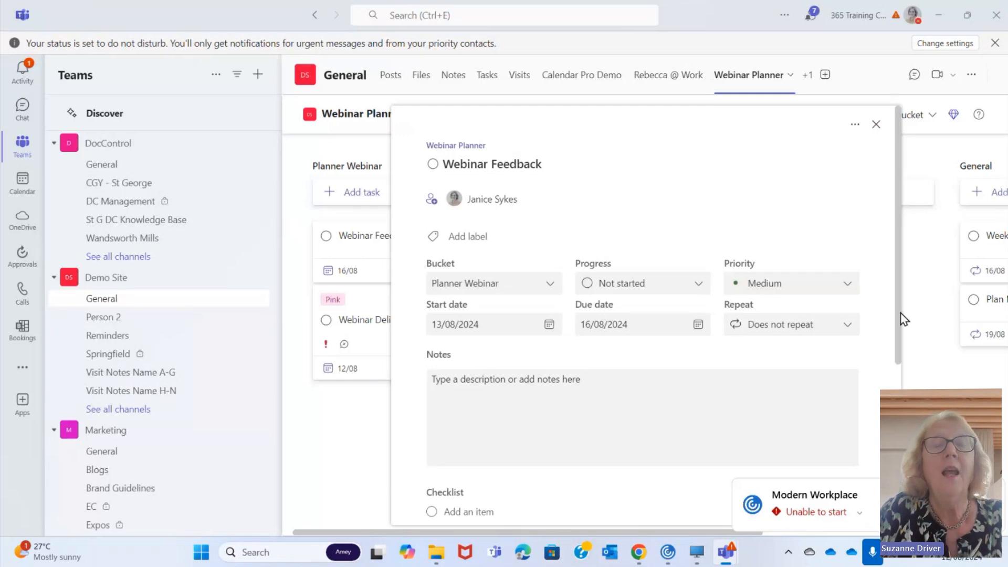
scroll(901, 318, "down", 1)
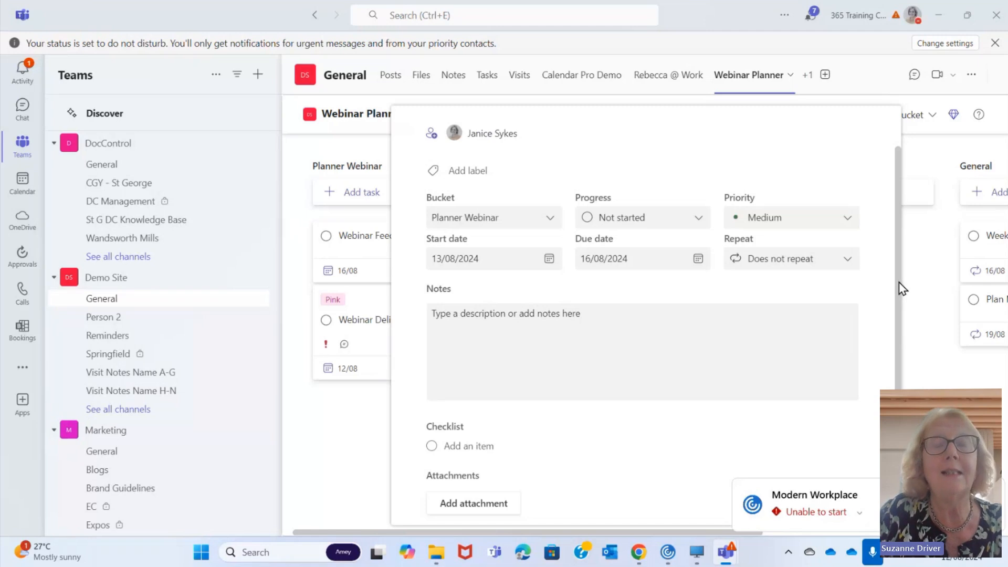
left_click(494, 171)
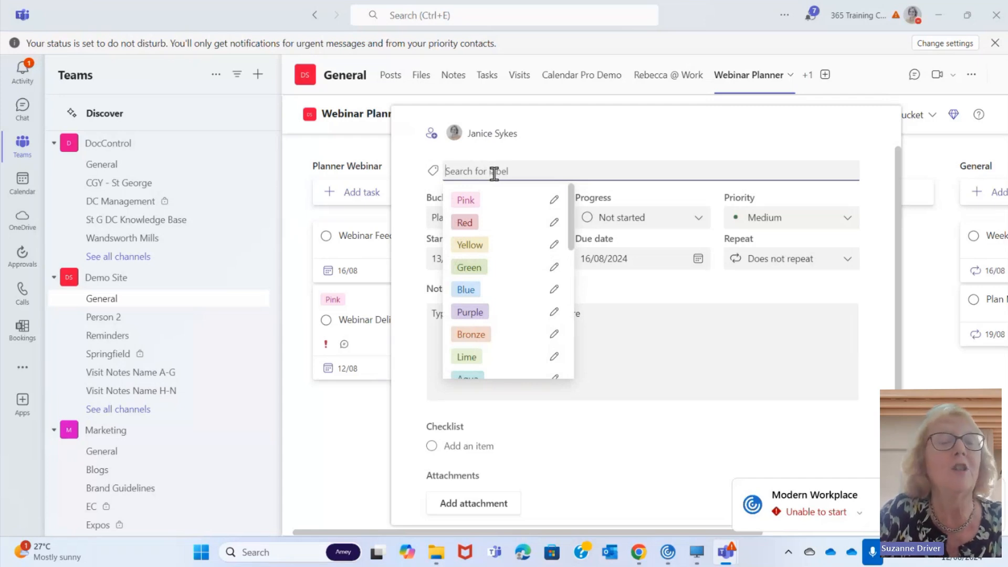
left_click(465, 200)
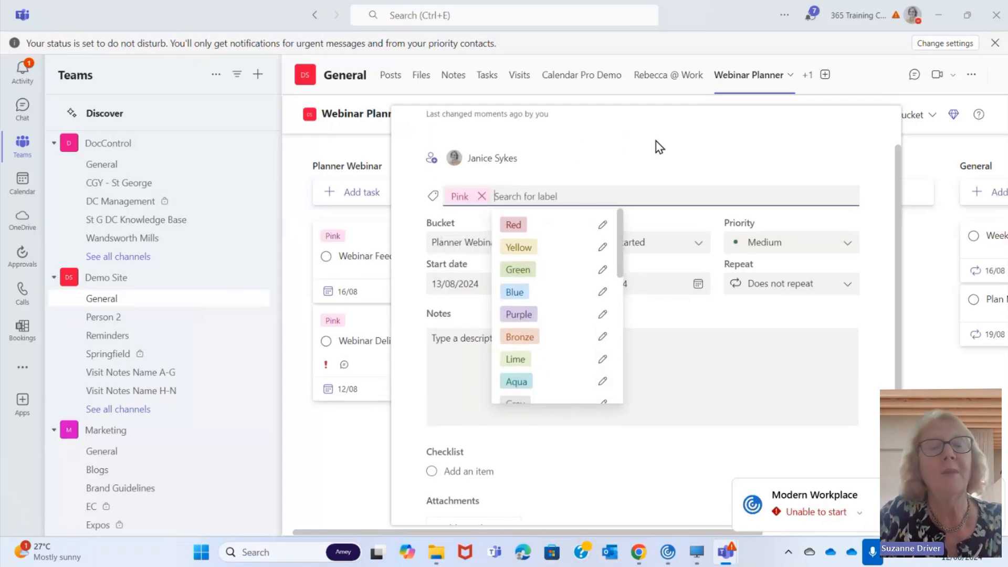
left_click(724, 139)
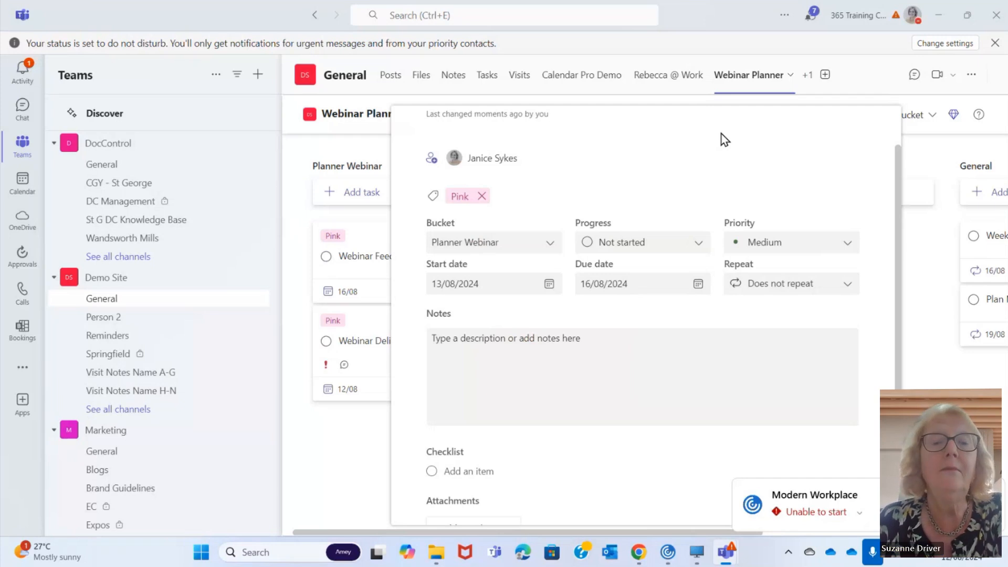
Review the available Progress and Priority options for the Webinar Feedback task.
left_click(698, 250)
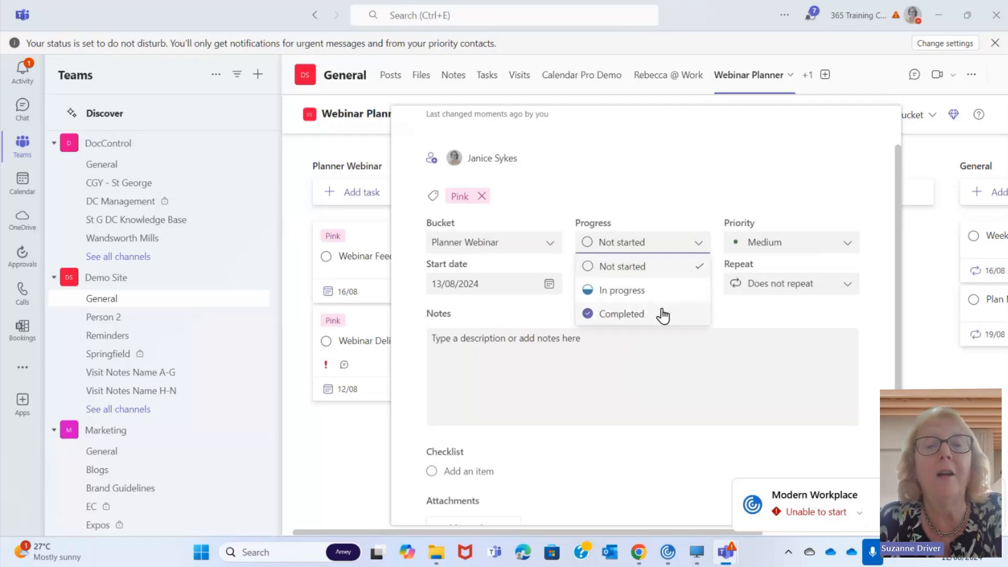
left_click(799, 160)
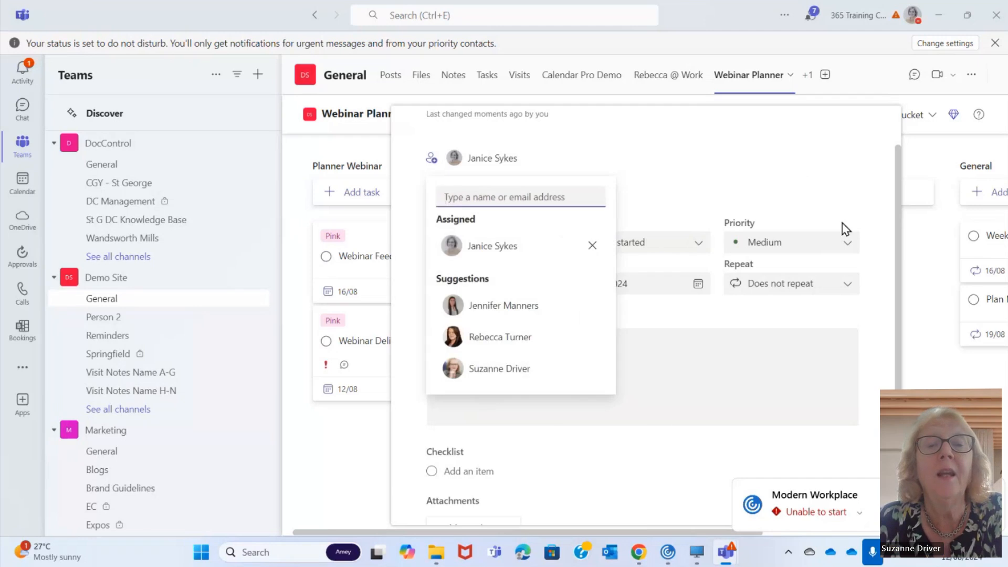
left_click(848, 244)
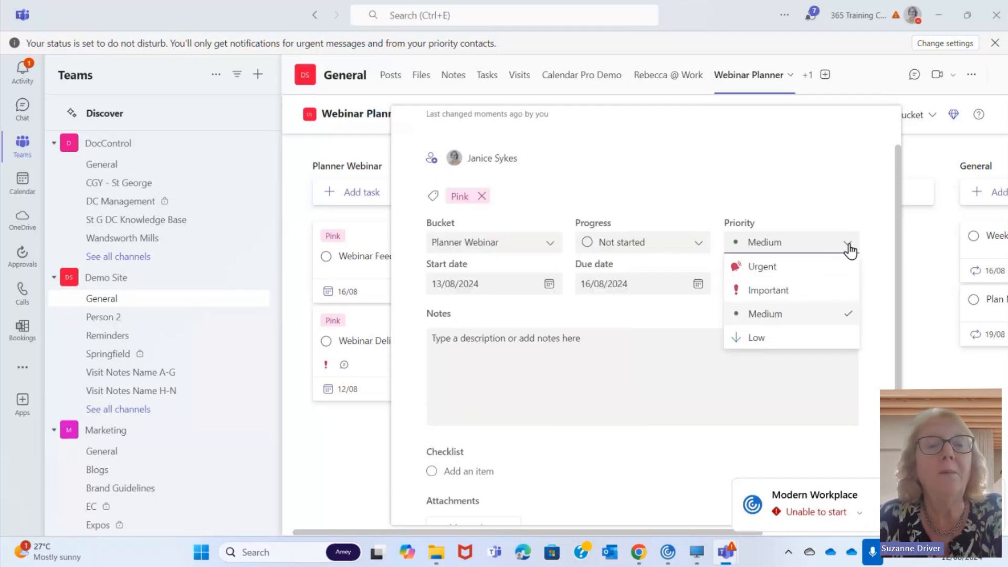
left_click(808, 131)
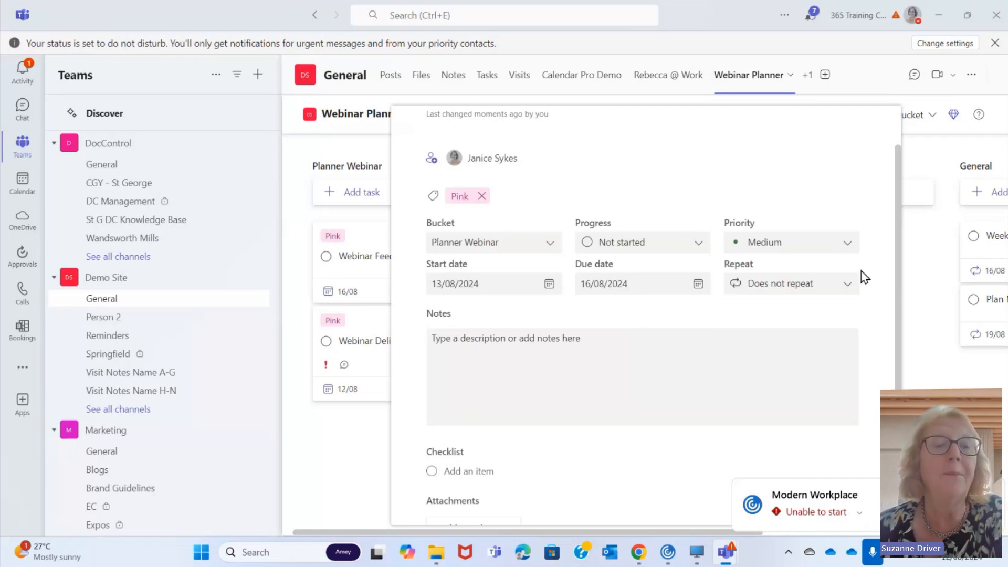
Enter "Enter your notes in here" in the Webinar Feedback task's notes.
left_click(656, 362)
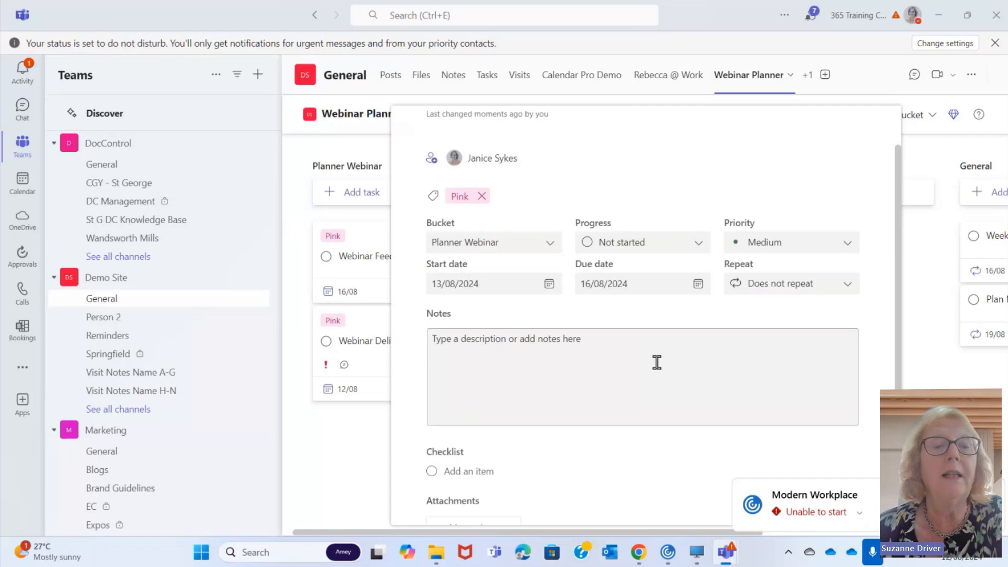
left_click(483, 352)
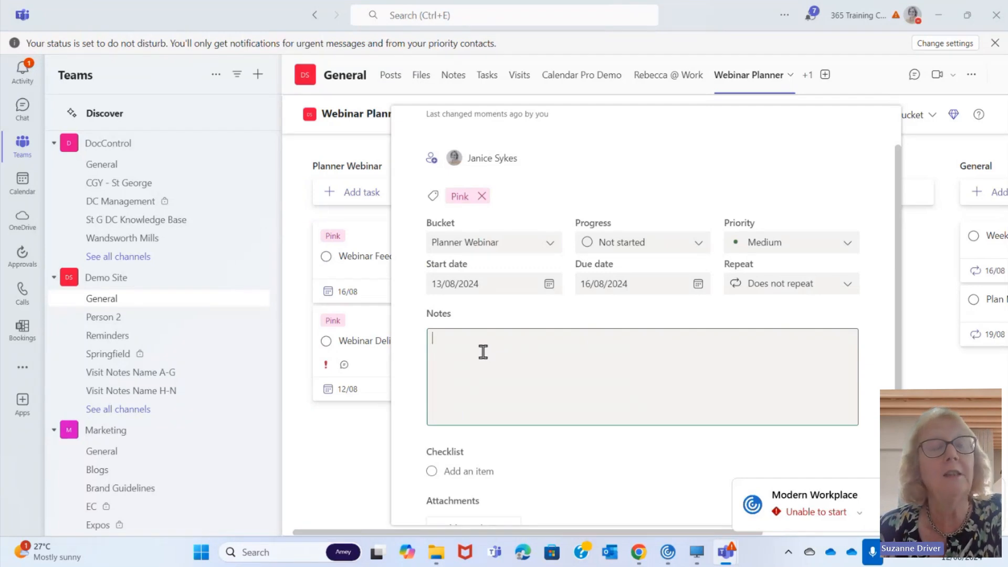
type("EN")
key("BackSpace")
type("nter")
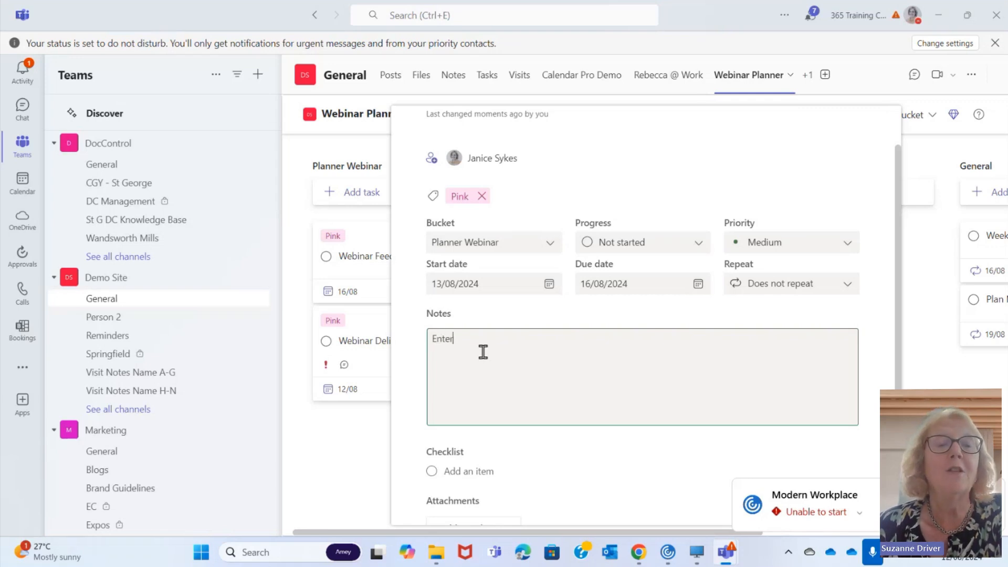
type(" your notes")
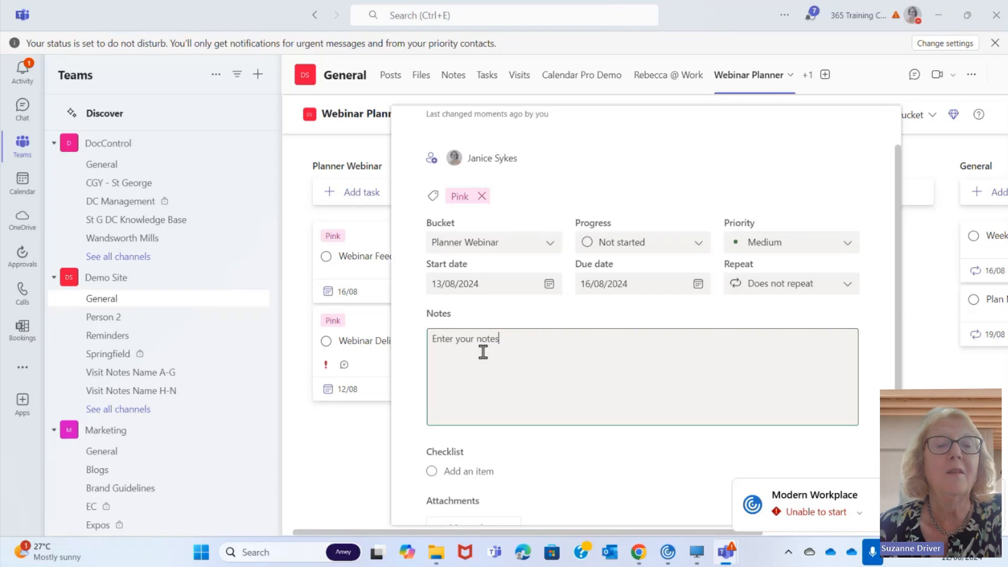
type(" in here")
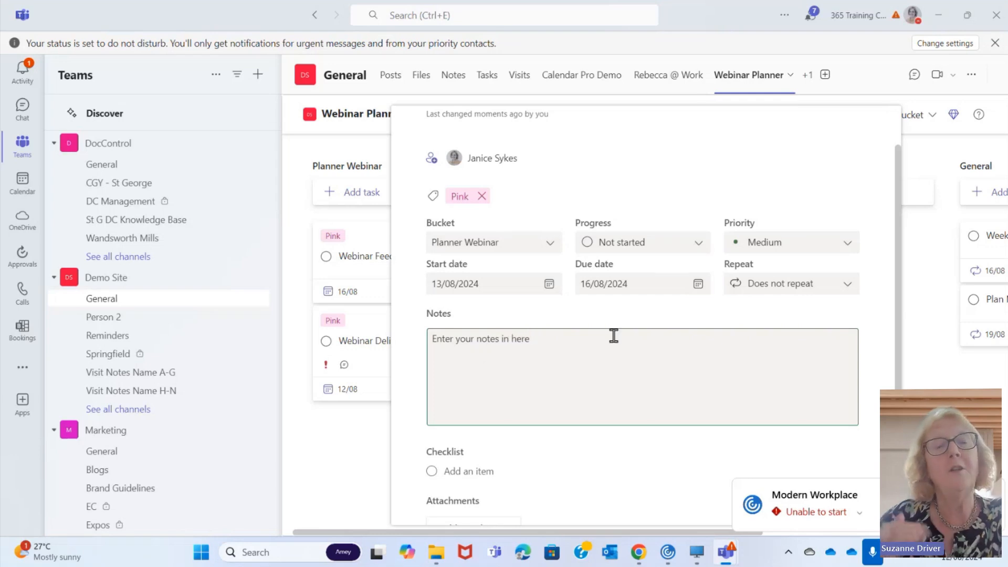
Add a "Prep Form" item to the Webinar Feedback task's checklist.
scroll(614, 337, "down", 3)
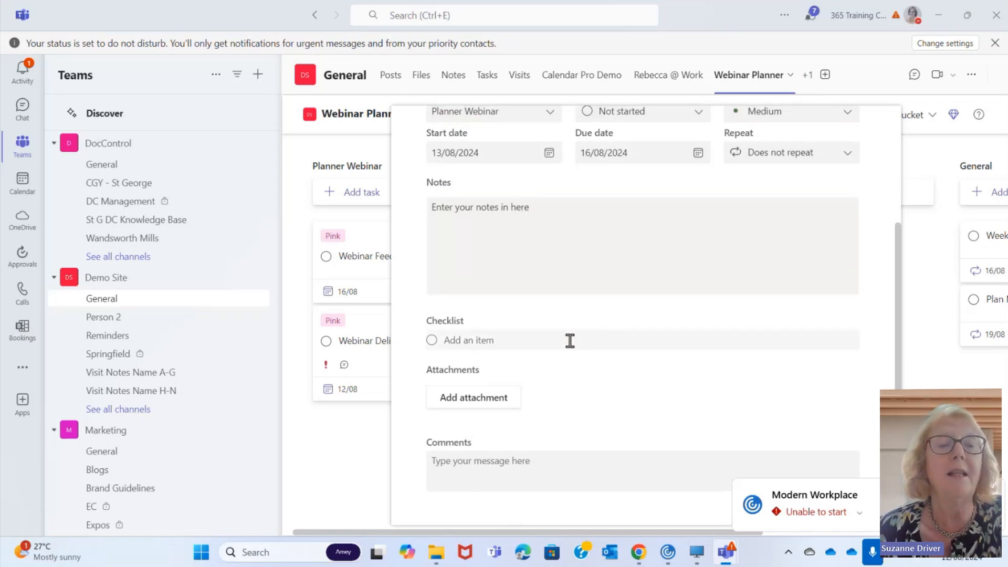
left_click(507, 340)
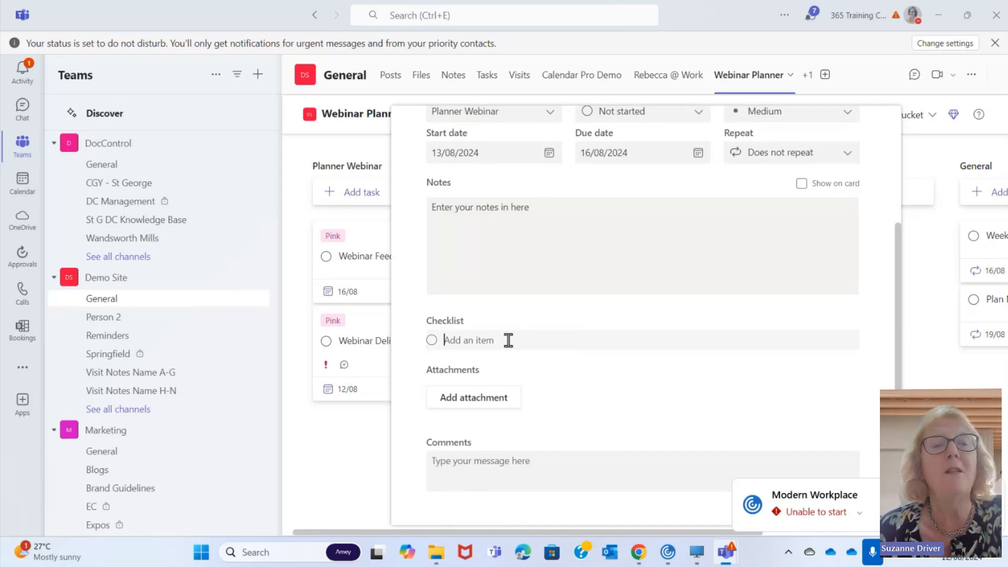
type("P")
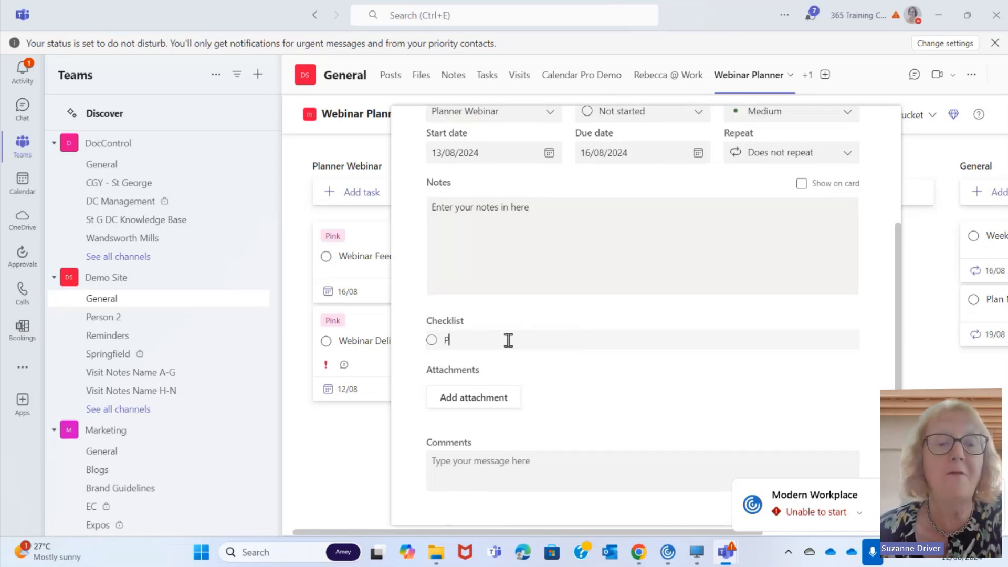
type("rep Form")
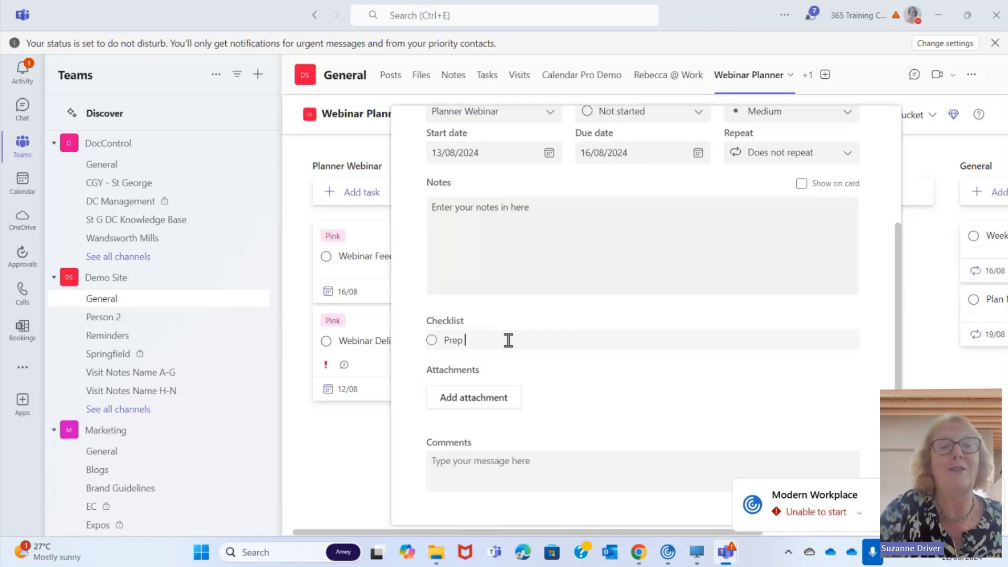
left_click(575, 379)
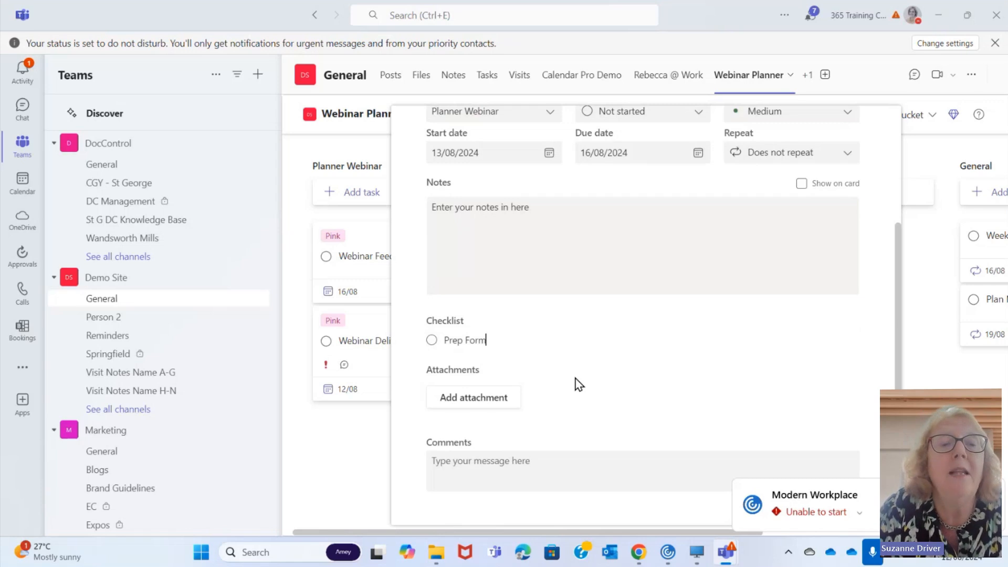
key("Return")
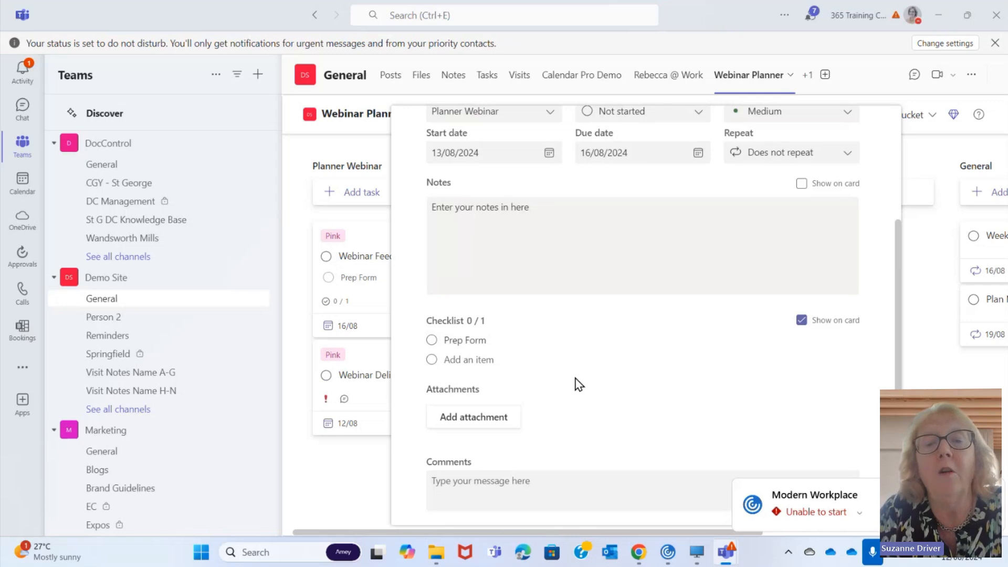
Add "Send link" and "Review Feedback" as further items in the Webinar Feedback task's checklist.
mouse_move(832, 345)
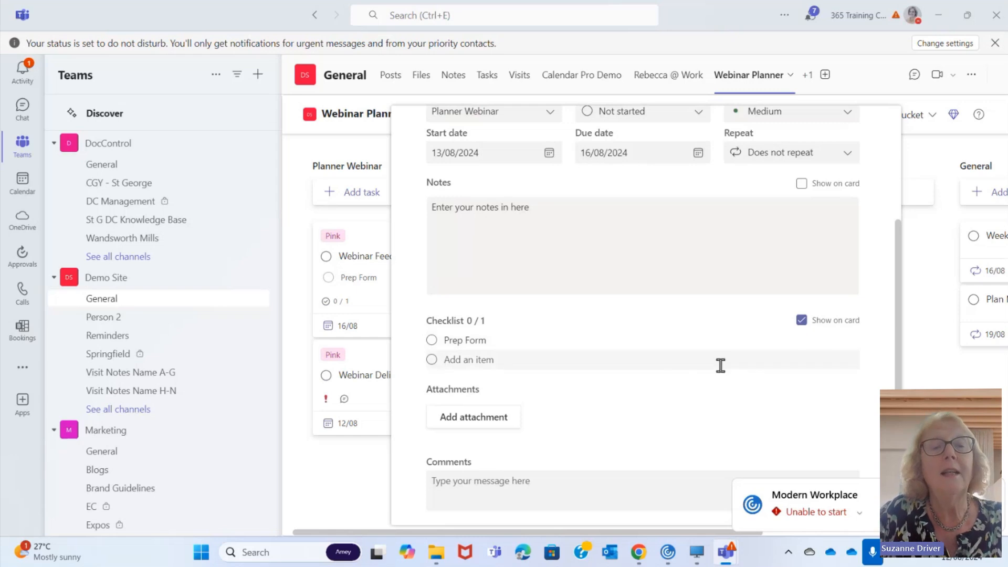
scroll(721, 366, "down", 2)
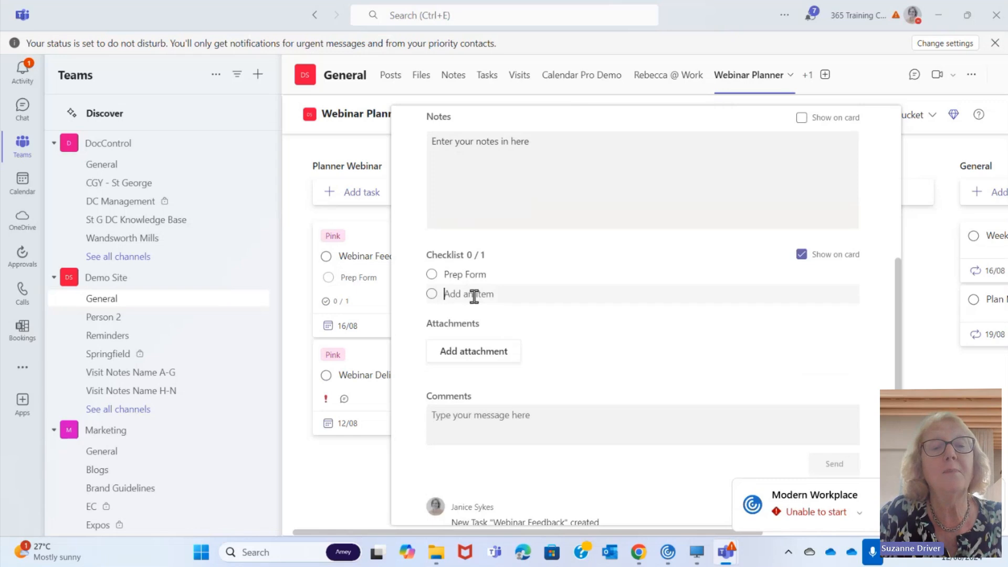
type("Send link")
key("Return")
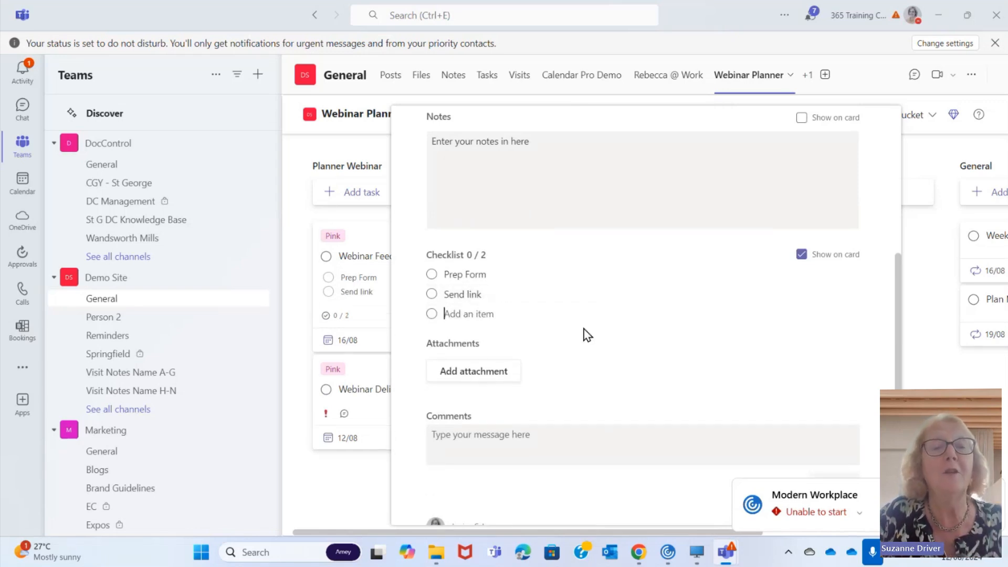
type("Review Feedbck")
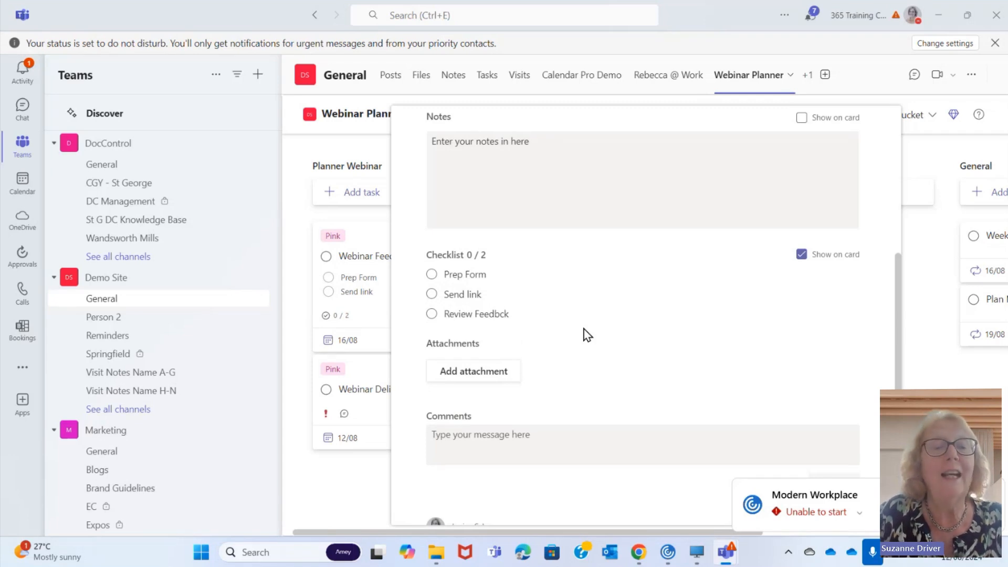
key("BackSpace")
key("BackSpace")
type("ack")
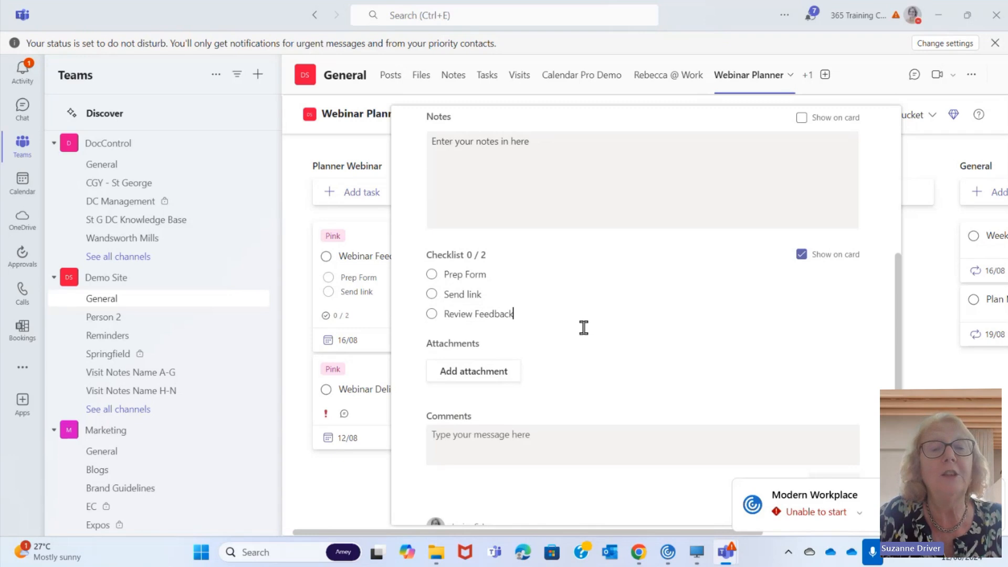
key("Return")
Post the comment "Start tomorrow" on the Webinar Feedback task.
scroll(606, 340, "down", 1)
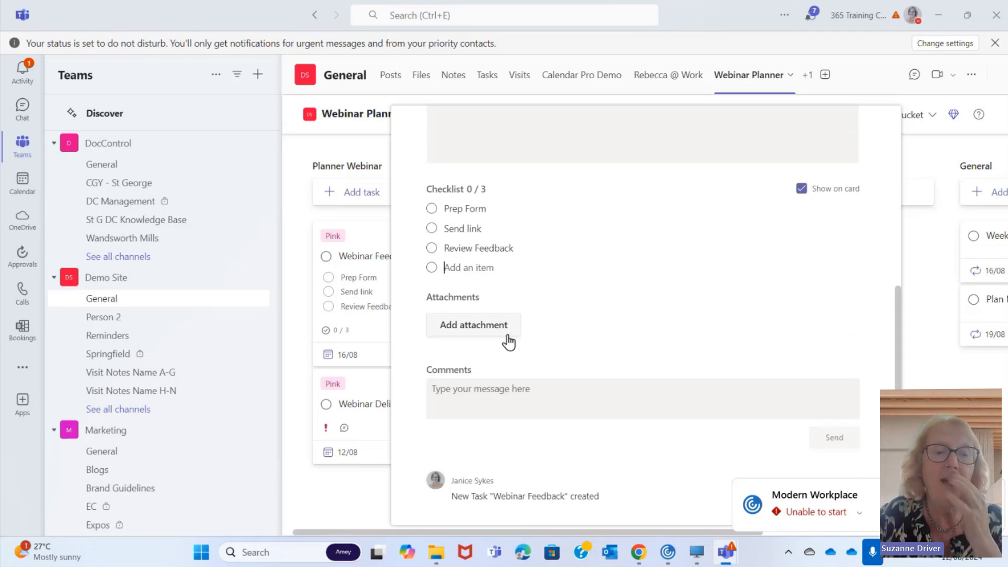
left_click(476, 391)
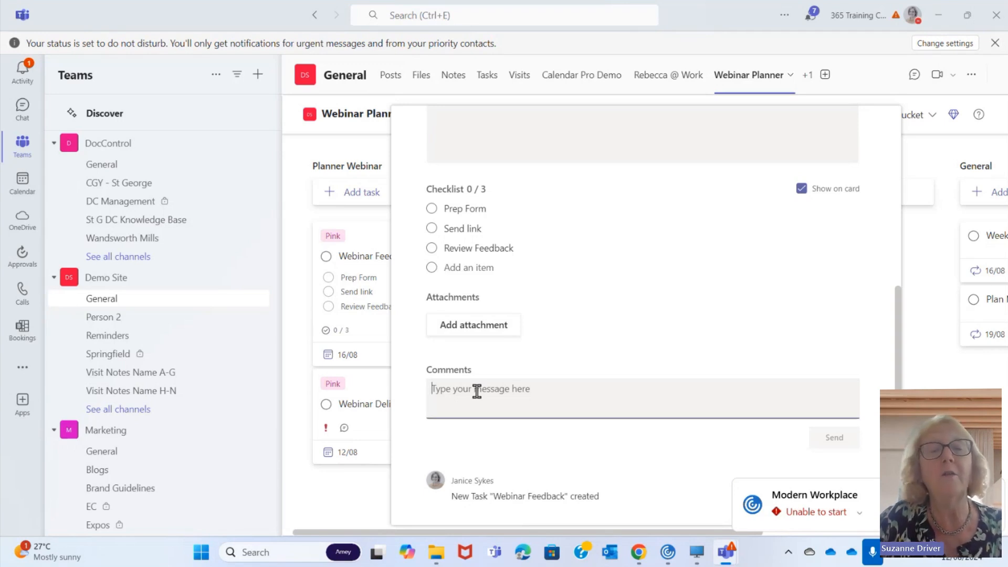
type("Start tomo")
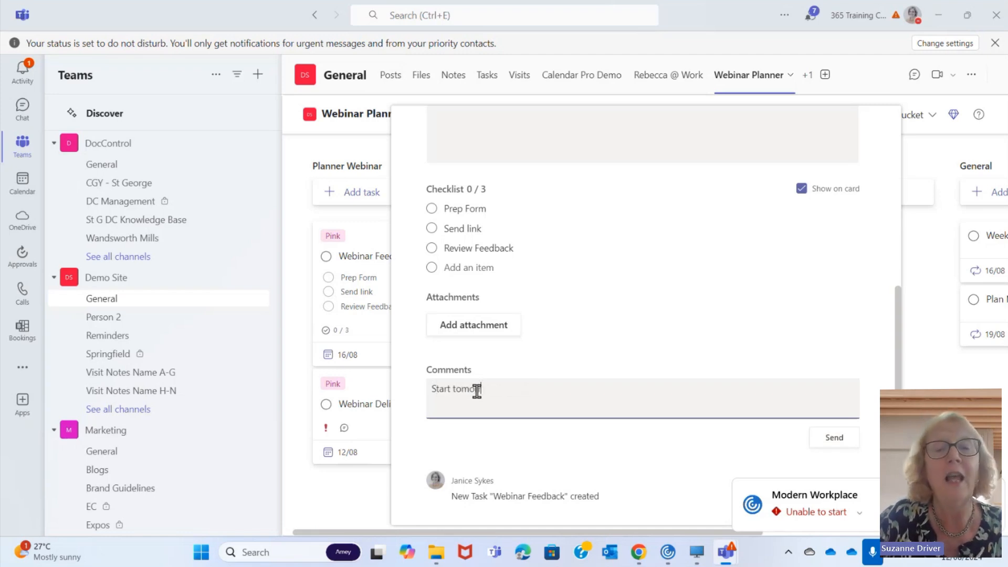
type("rrow")
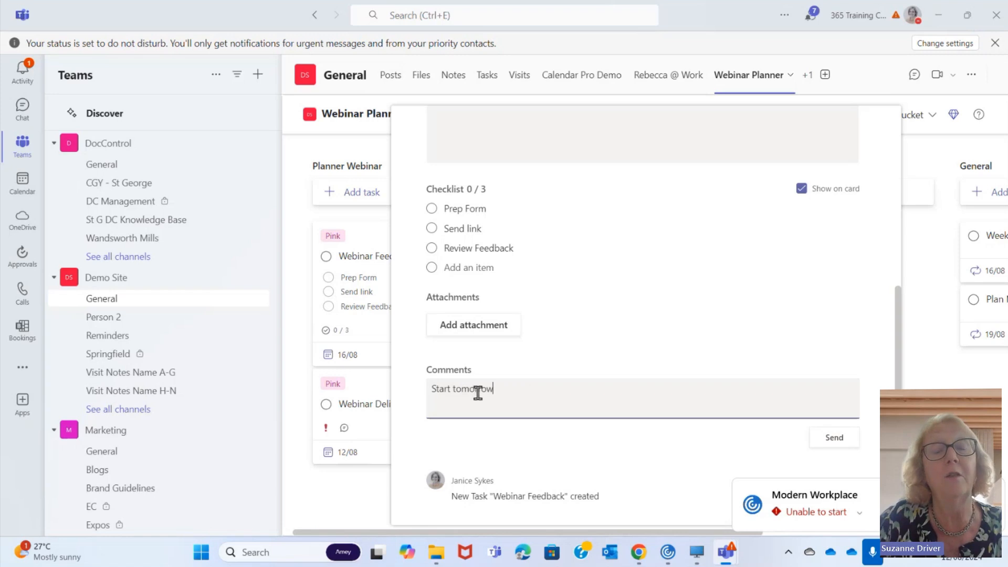
left_click(842, 445)
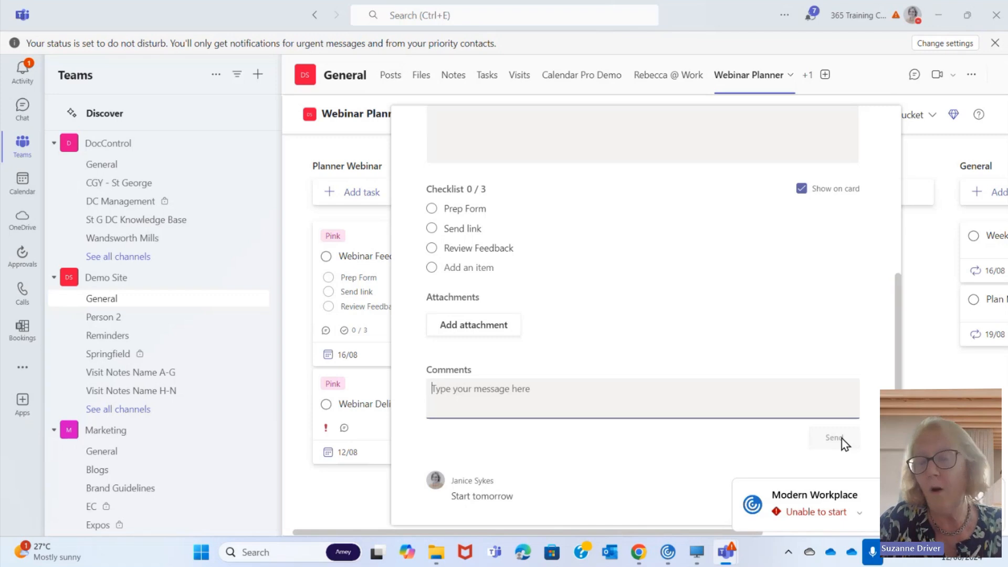
Close the Webinar Feedback task's details and mark its Prep Form checklist item complete on the board card.
scroll(716, 378, "down", 2)
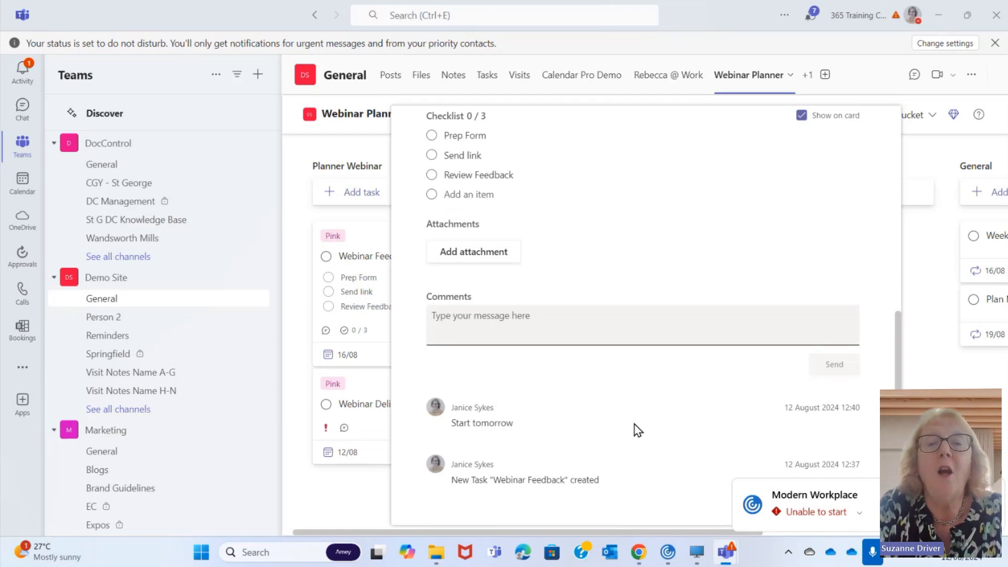
scroll(716, 388, "up", 6)
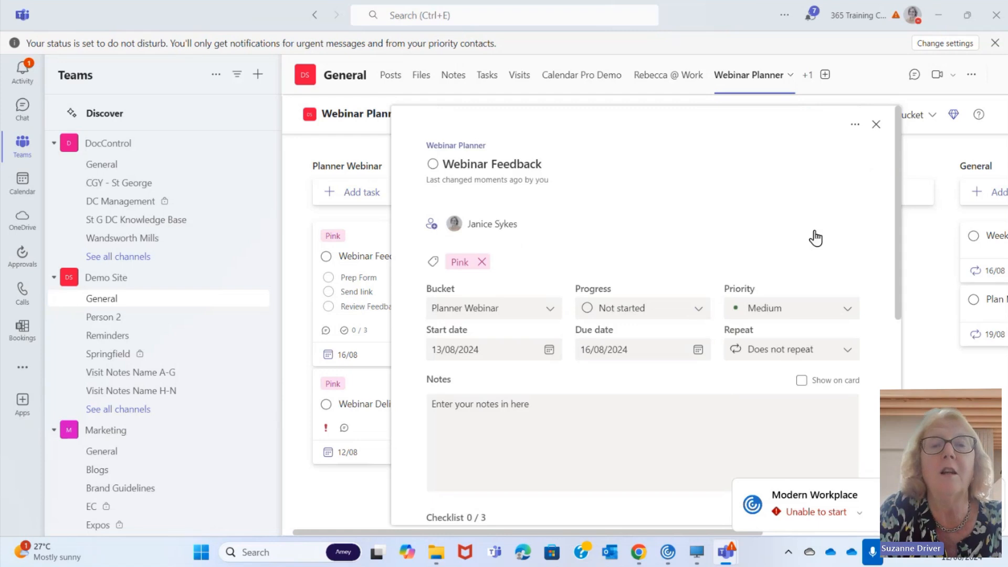
left_click(876, 125)
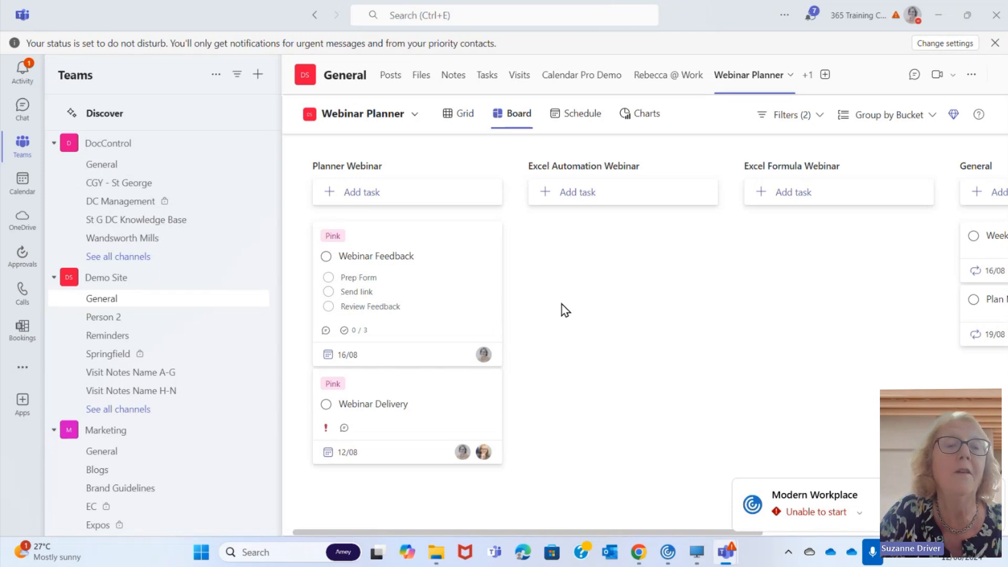
left_click(328, 278)
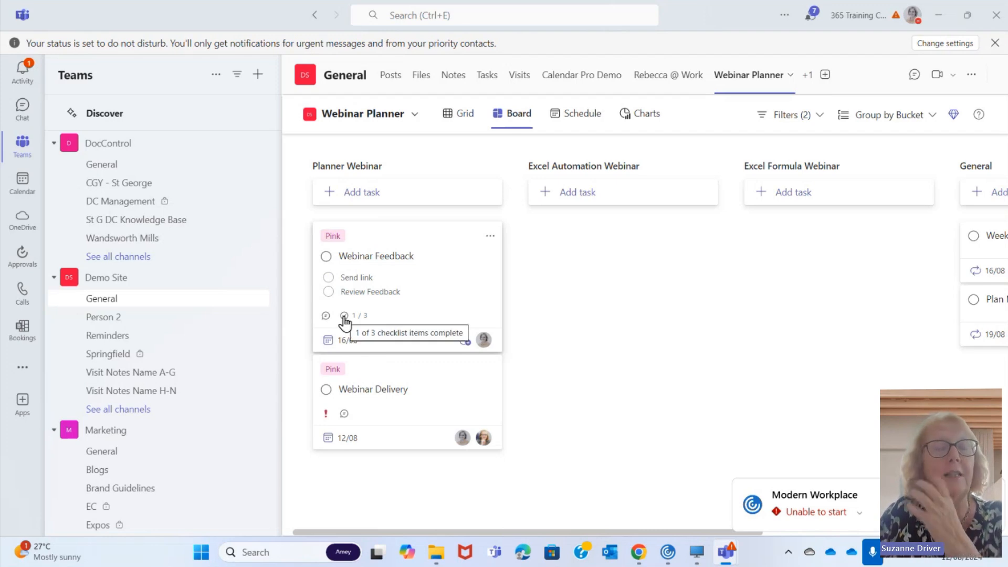
View the Webinar Planner plan in the Schedule and Charts views.
left_click(582, 121)
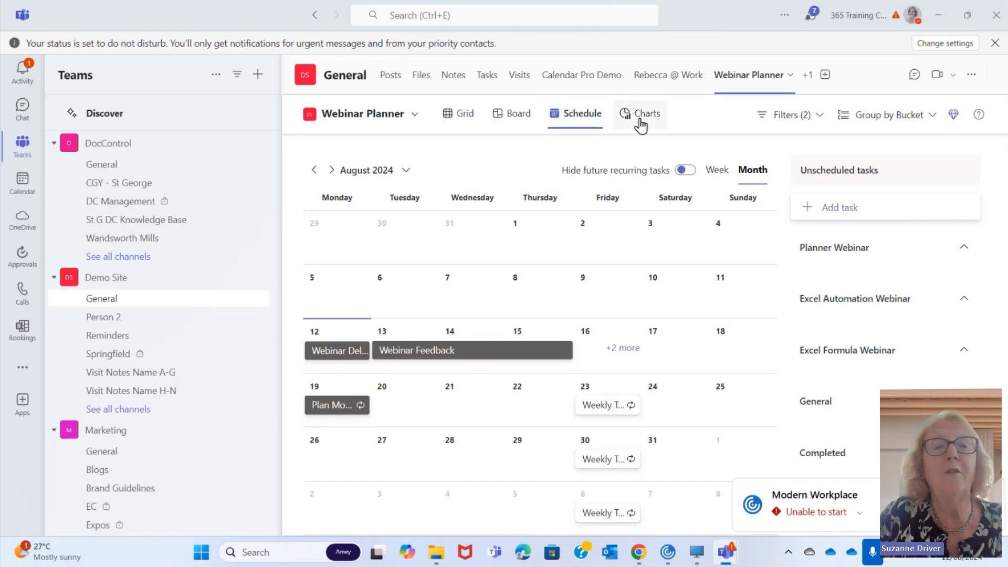
left_click(649, 123)
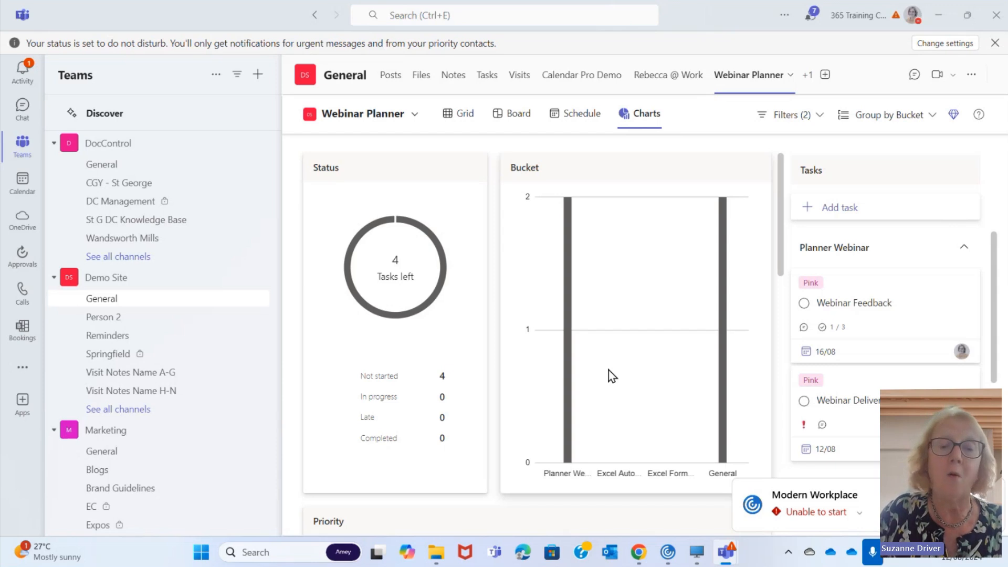
Switch to Chrome, look for Planner in the app launcher on the Demo Site SharePoint page, and return to Teams.
left_click(938, 12)
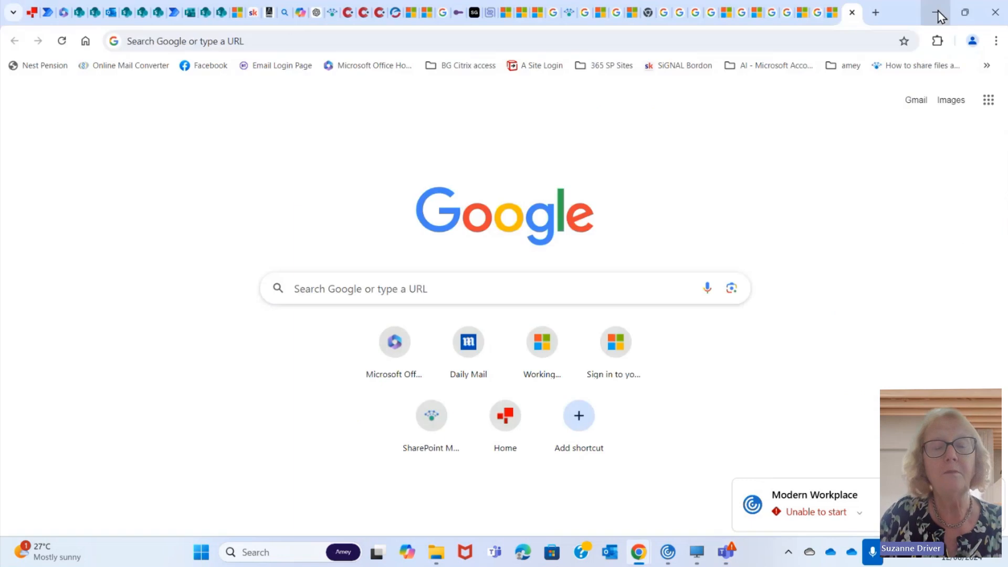
left_click(127, 15)
left_click(17, 101)
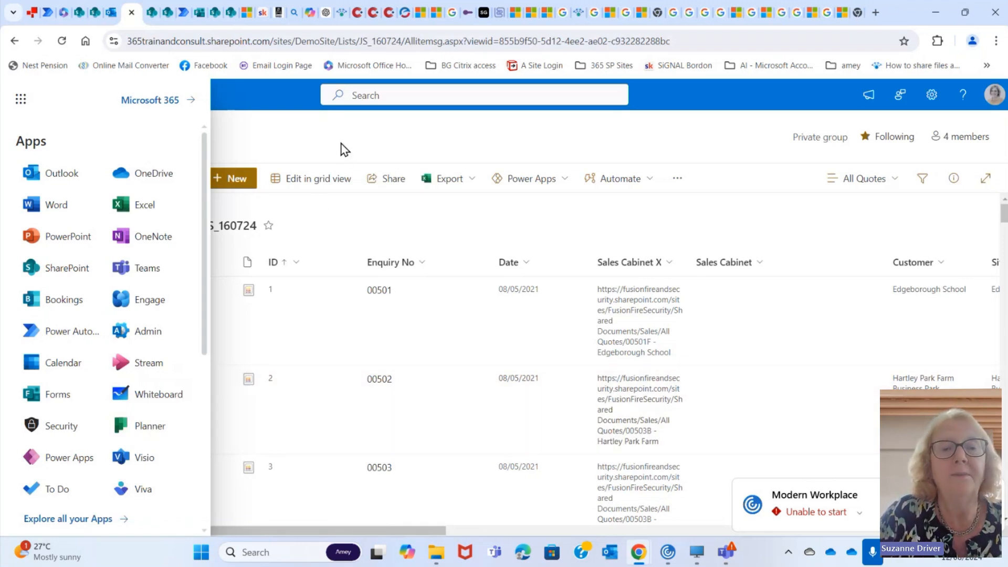
left_click(342, 143)
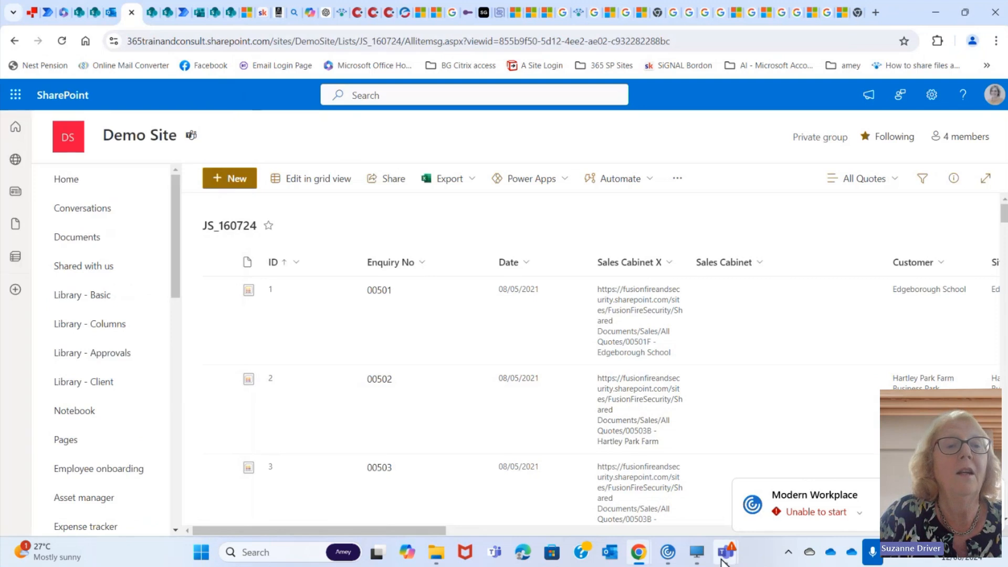
mouse_move(726, 559)
left_click(545, 465)
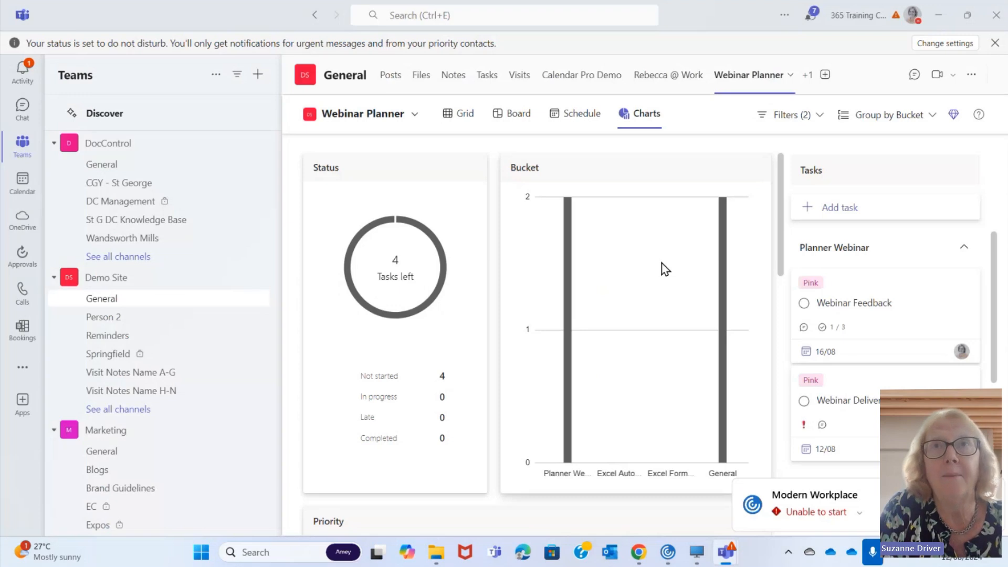
Group the Webinar Planner tasks by Assigned to and show them in the Board view.
left_click(933, 115)
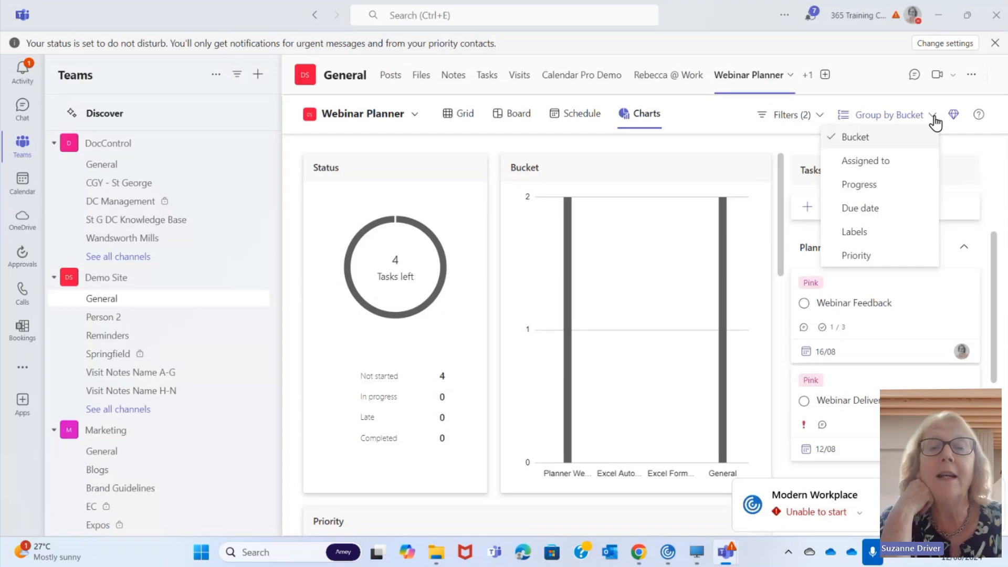
left_click(889, 168)
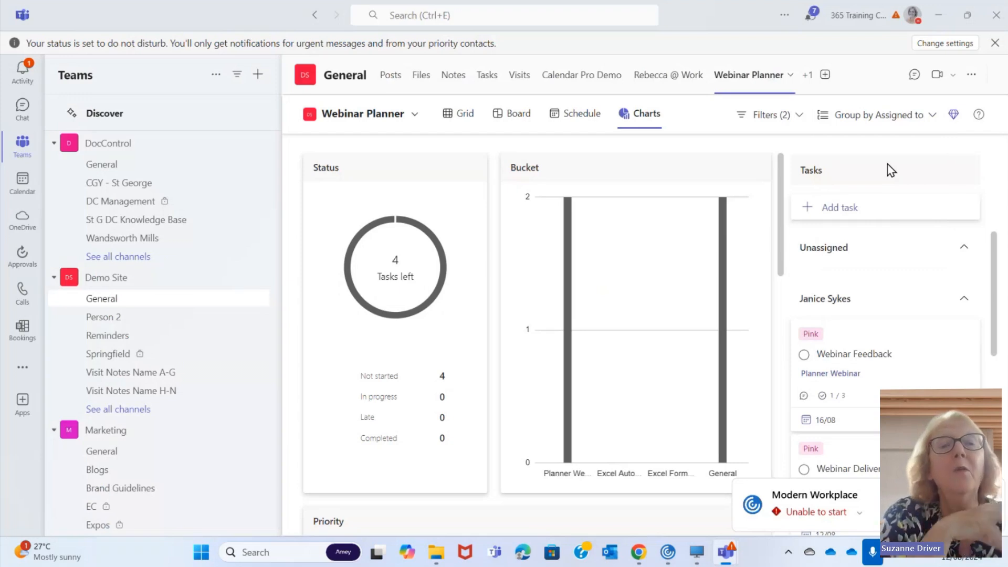
left_click(511, 115)
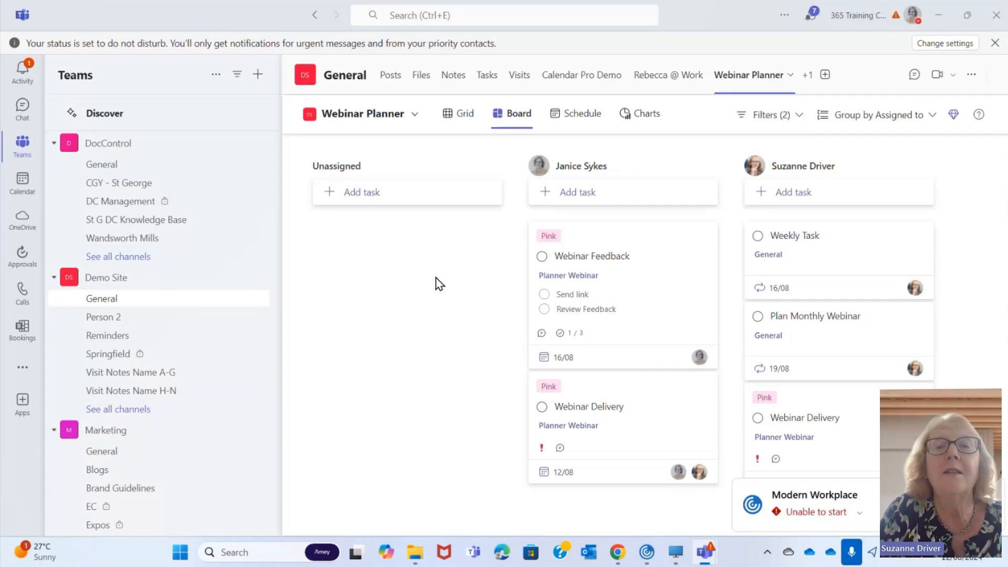
Group the board's tasks by Progress, and return the grouping to Bucket.
left_click(934, 118)
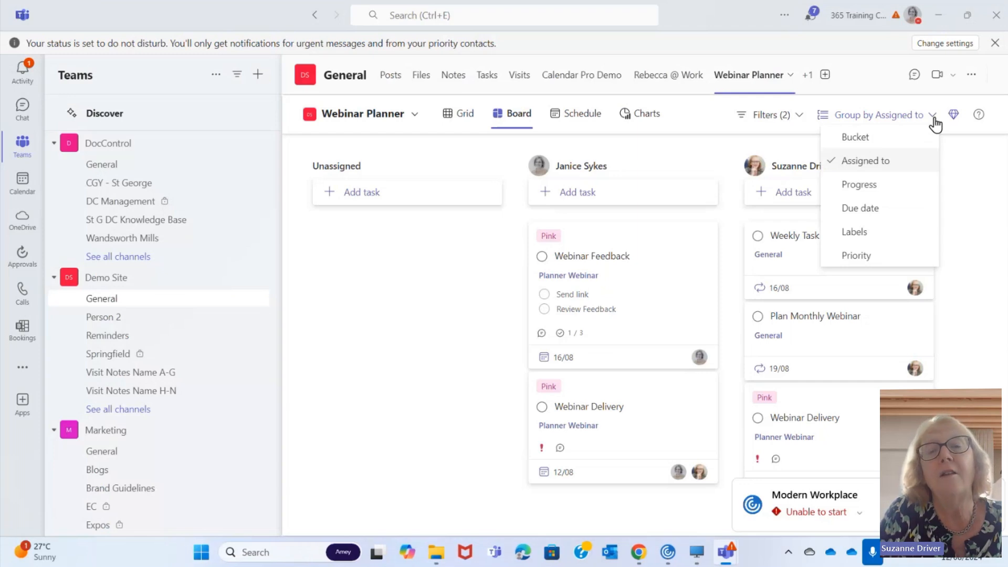
left_click(891, 187)
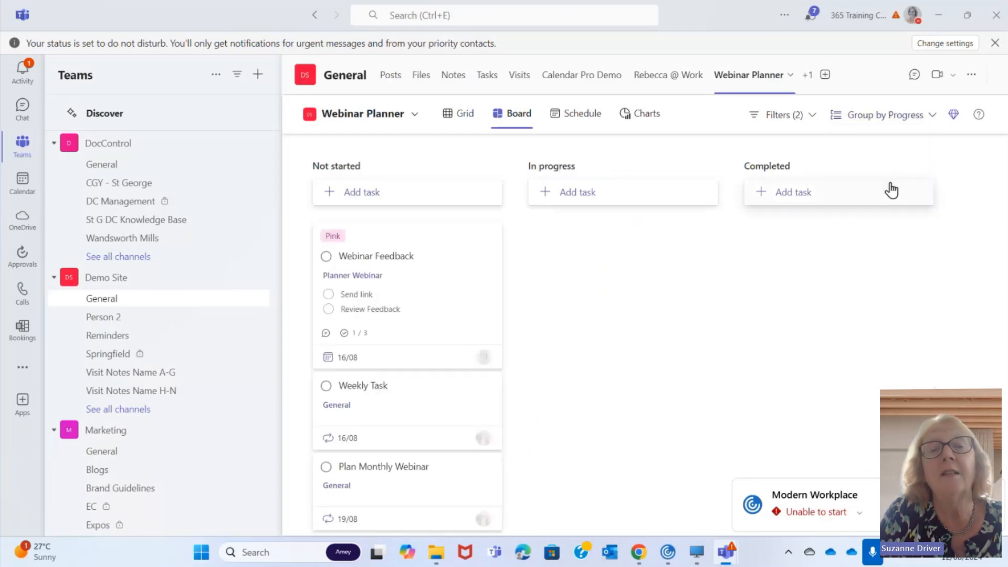
left_click(934, 121)
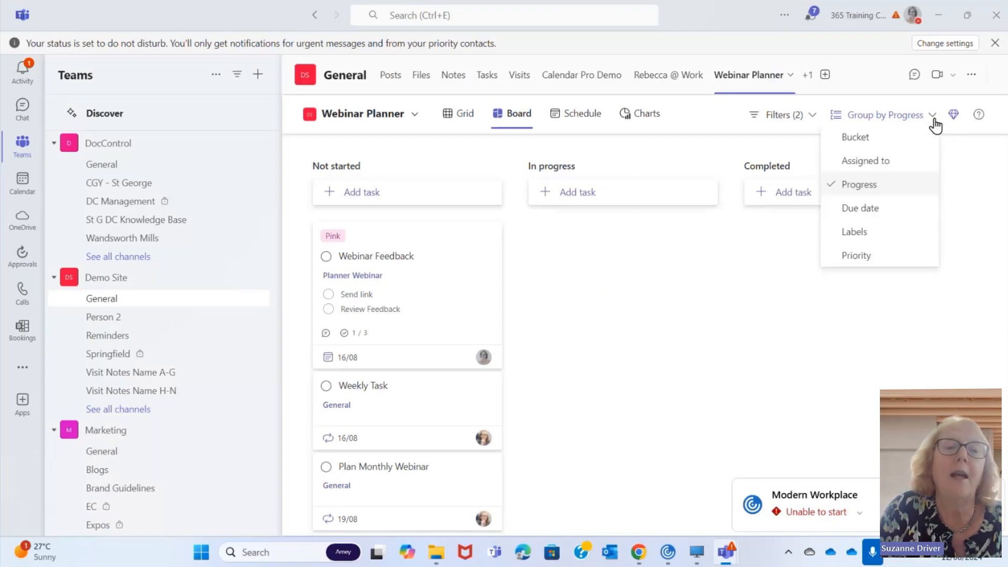
left_click(893, 137)
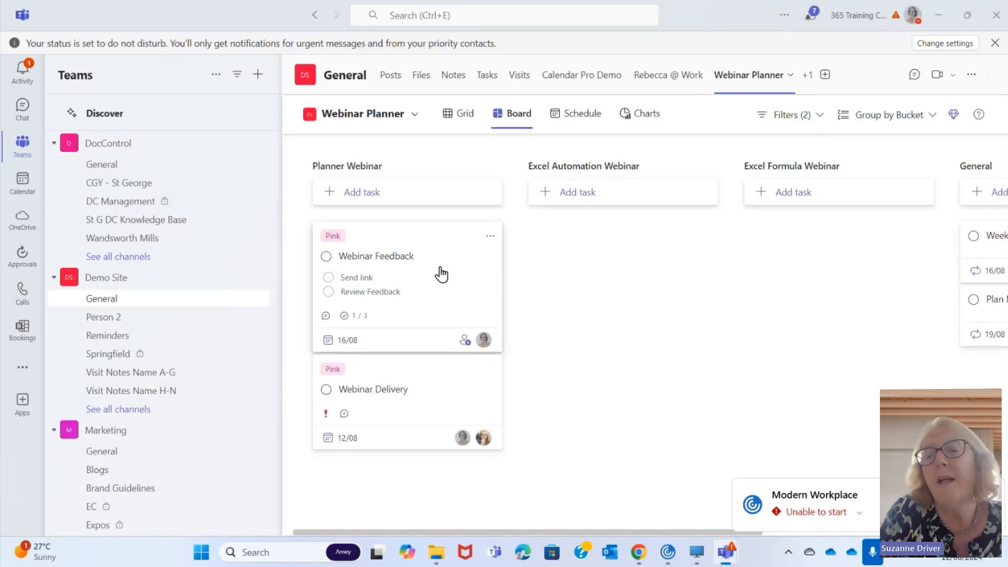
Set the Webinar Feedback task's progress to In progress and its start date to 12/08/2024, and close the task.
left_click(409, 258)
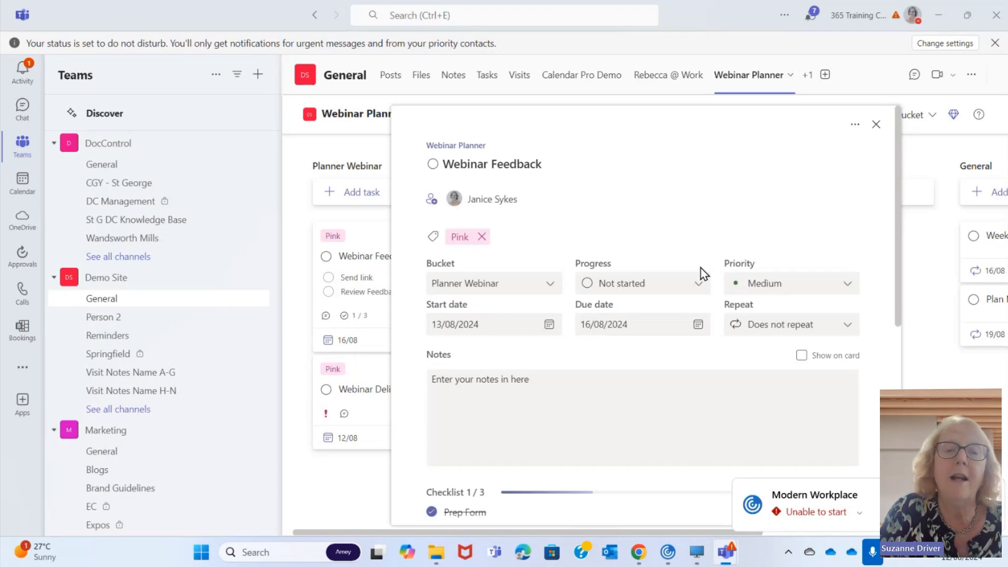
scroll(726, 207, "down", 2)
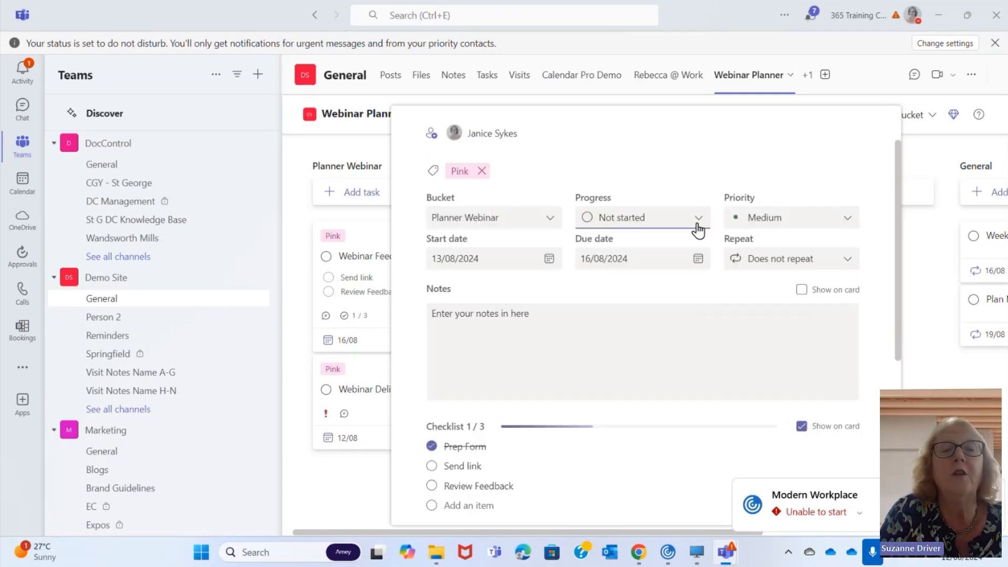
left_click(696, 225)
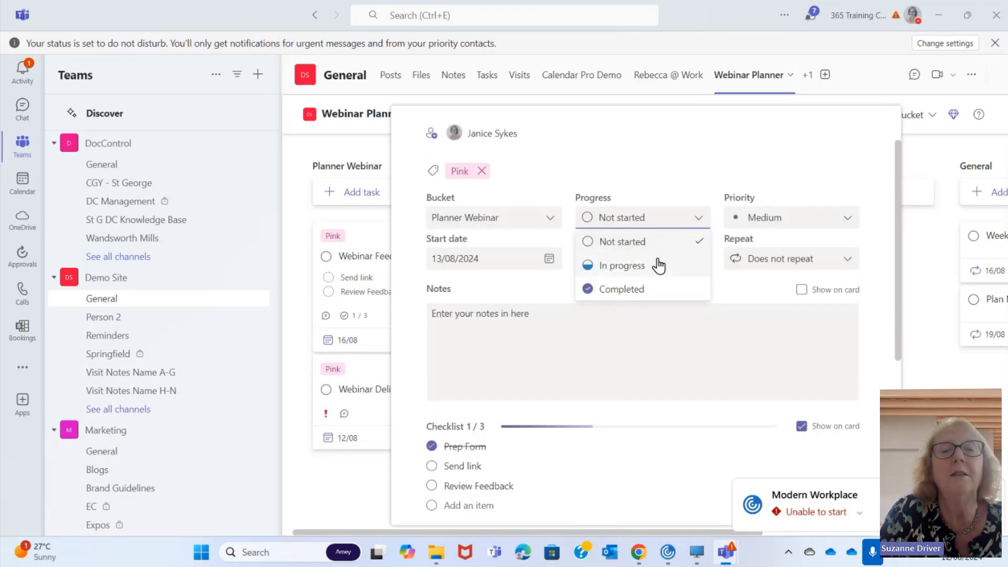
left_click(641, 269)
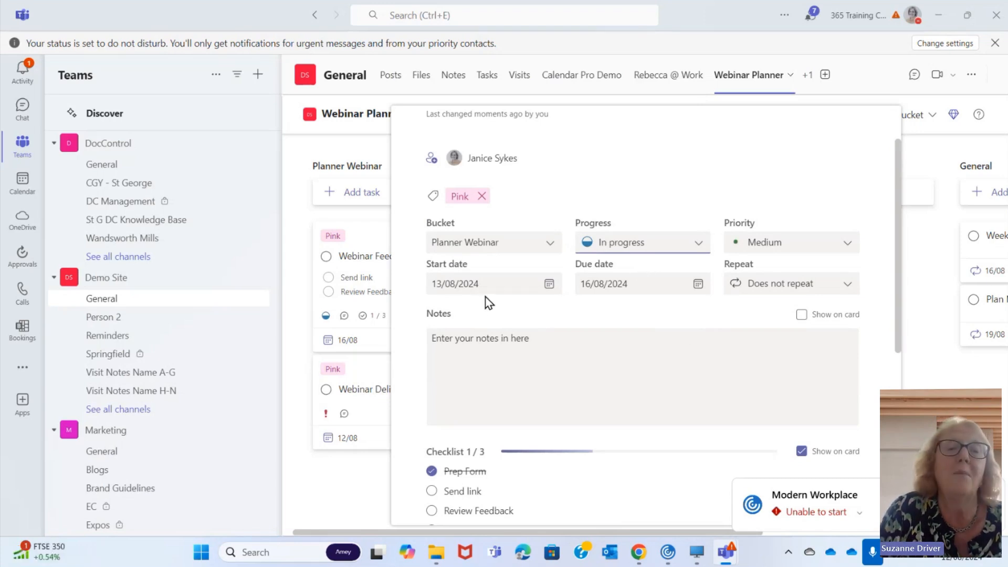
left_click(549, 284)
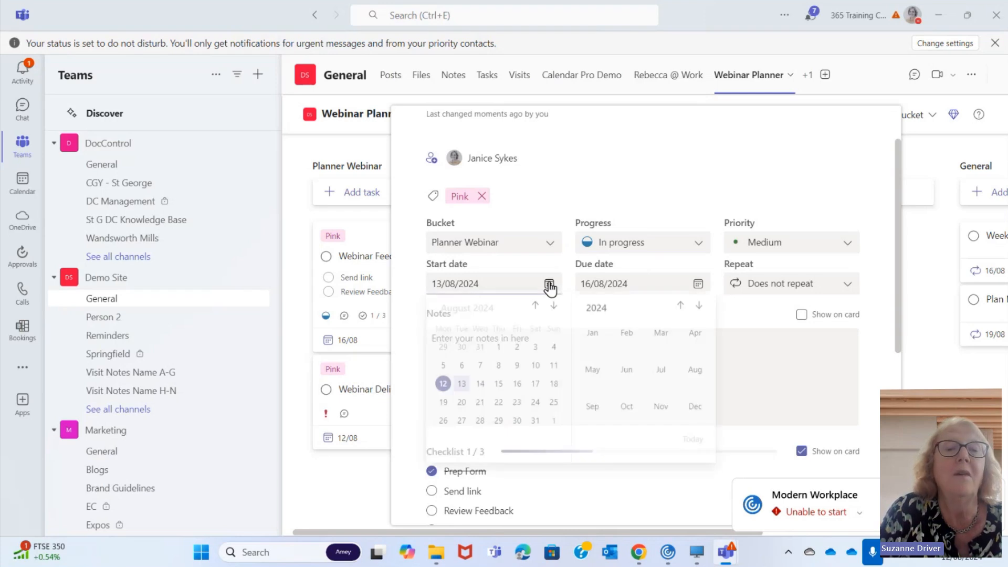
left_click(443, 384)
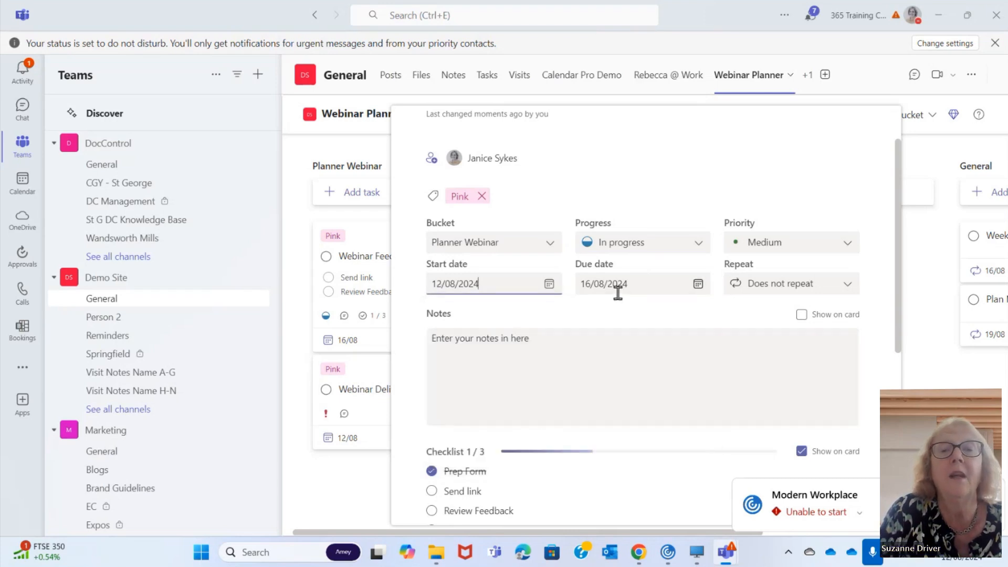
scroll(867, 162, "up", 2)
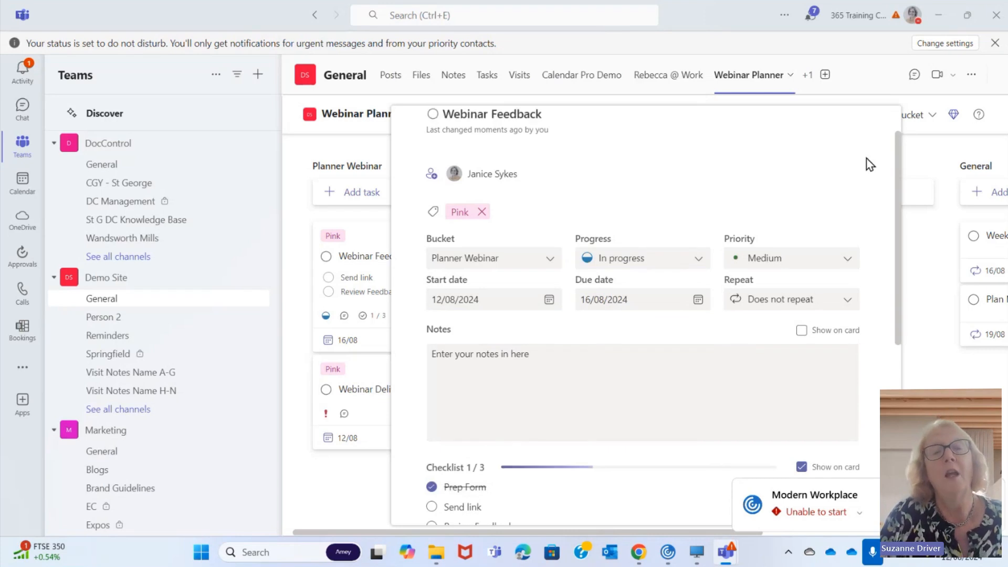
left_click(877, 127)
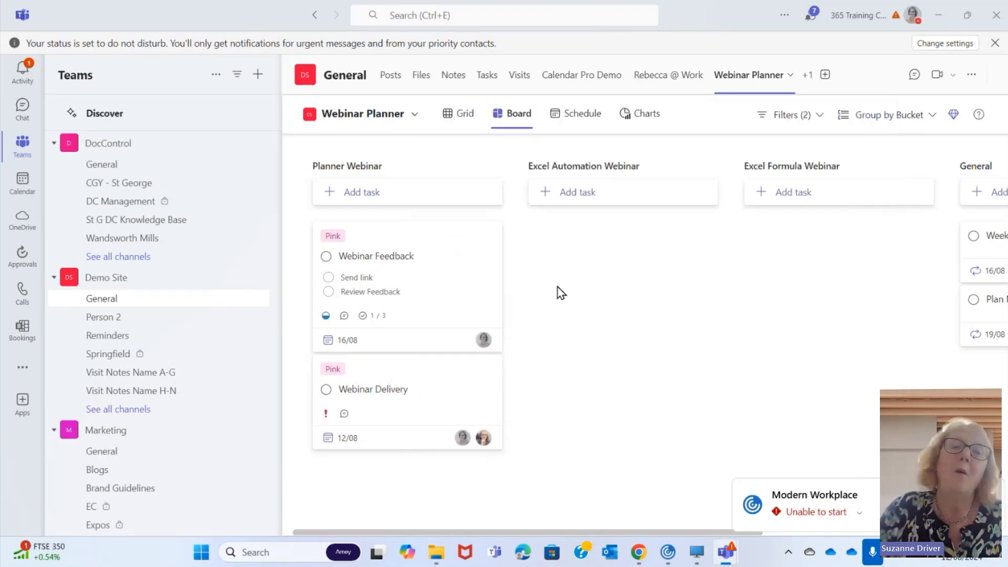